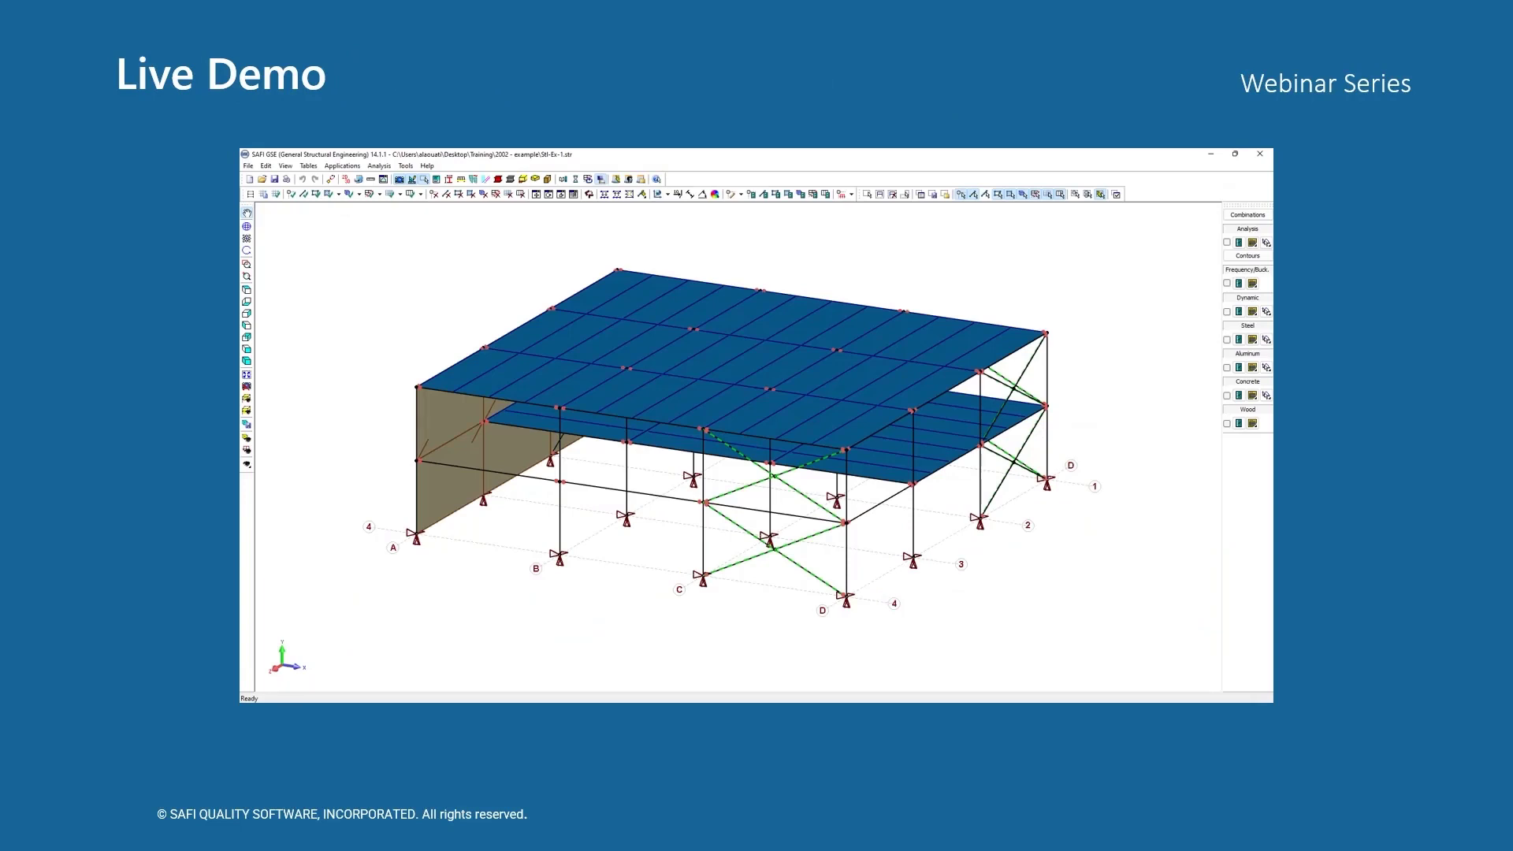
# Create a 4 Joints two-way distribution loading surface on the first bay's corner joints
pyautogui.hotkey('alt', 'Tab')
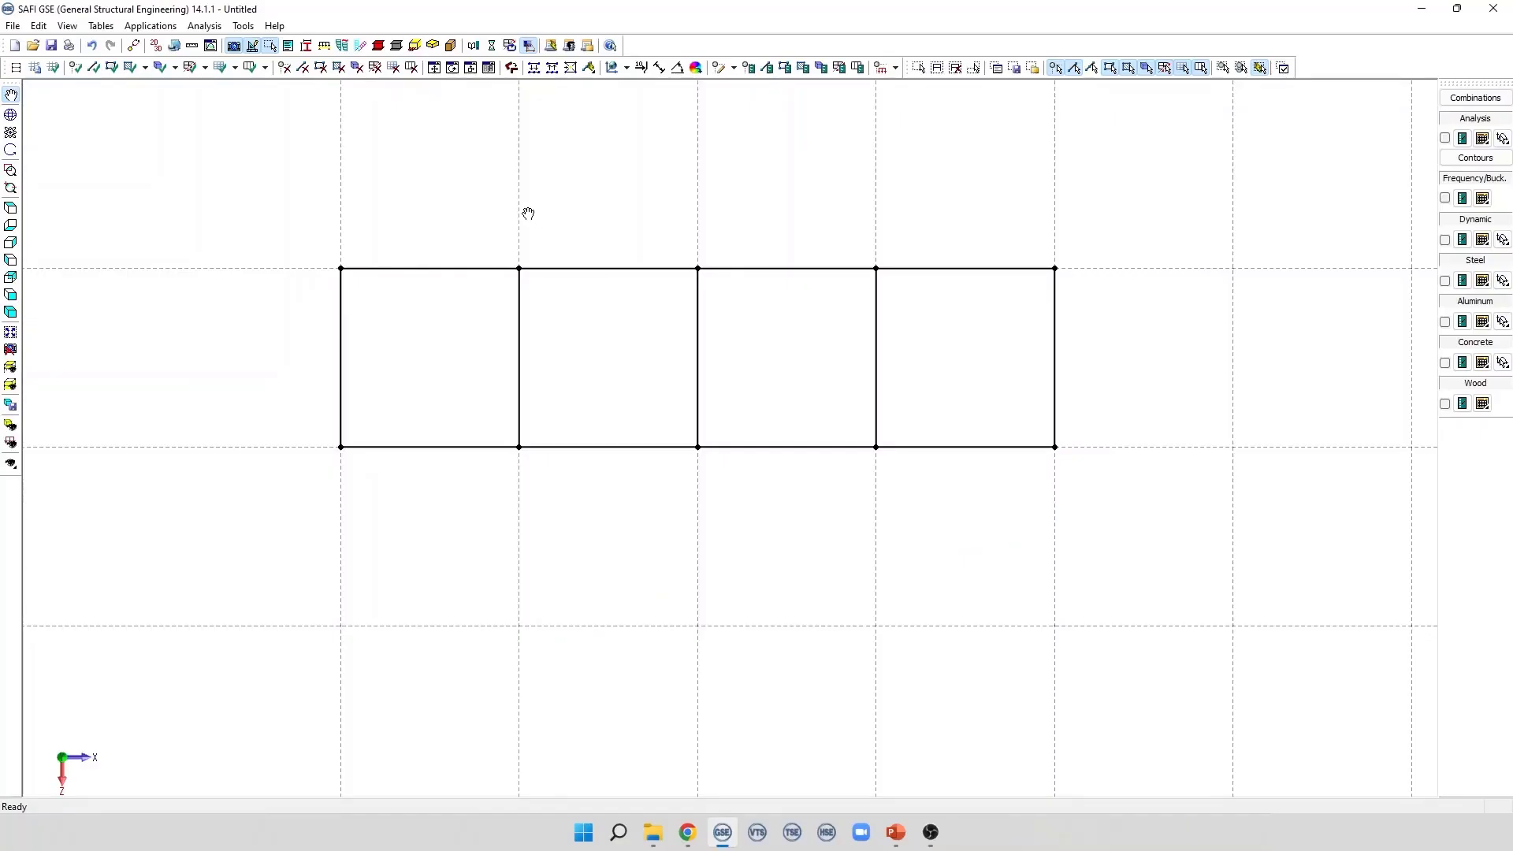
pyautogui.click(136, 73)
pyautogui.rightClick(184, 167)
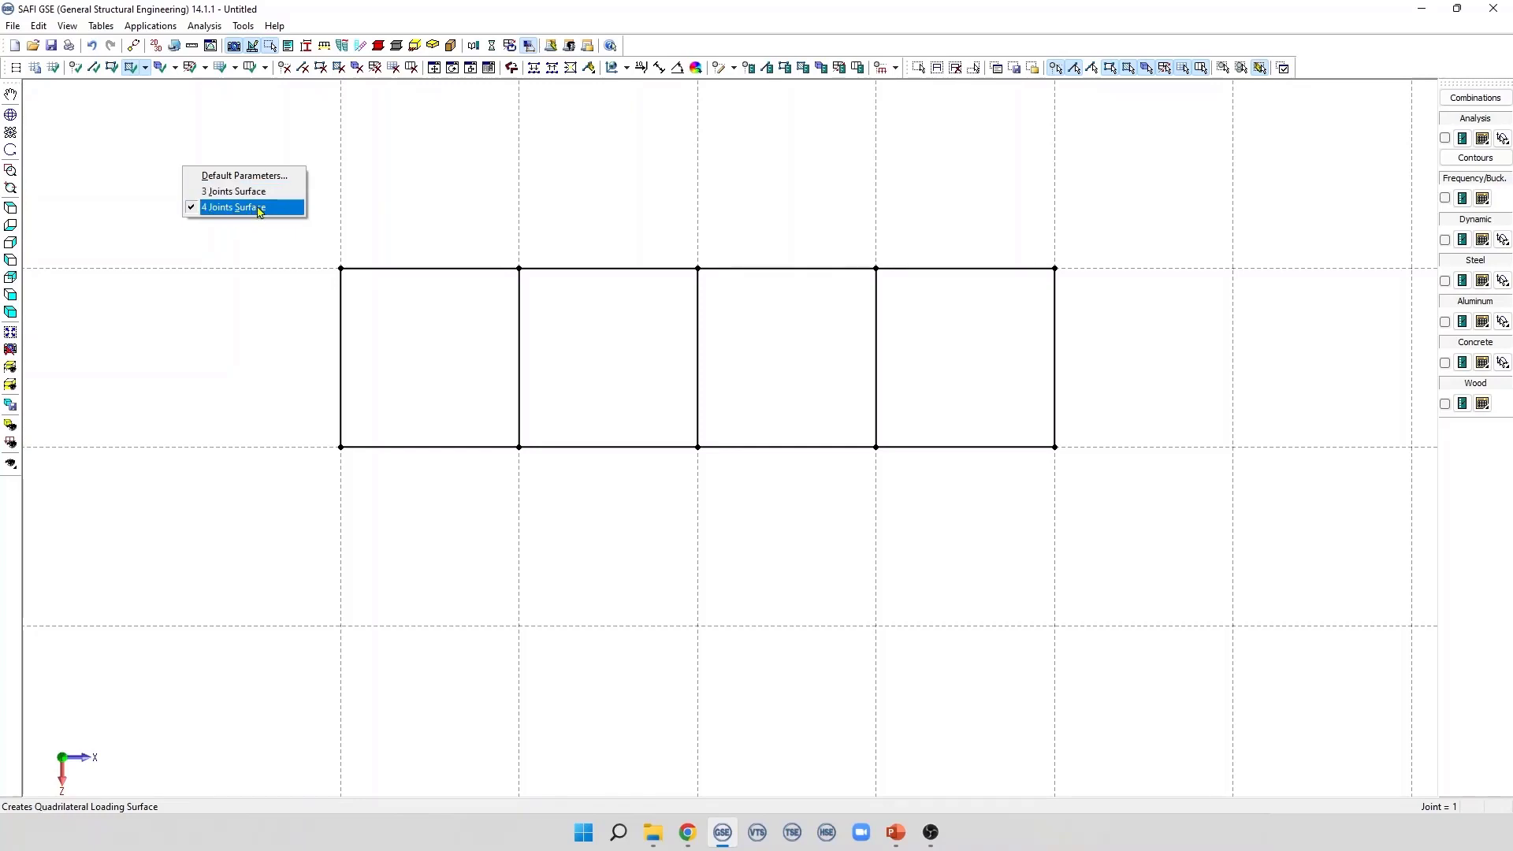
pyautogui.click(345, 150)
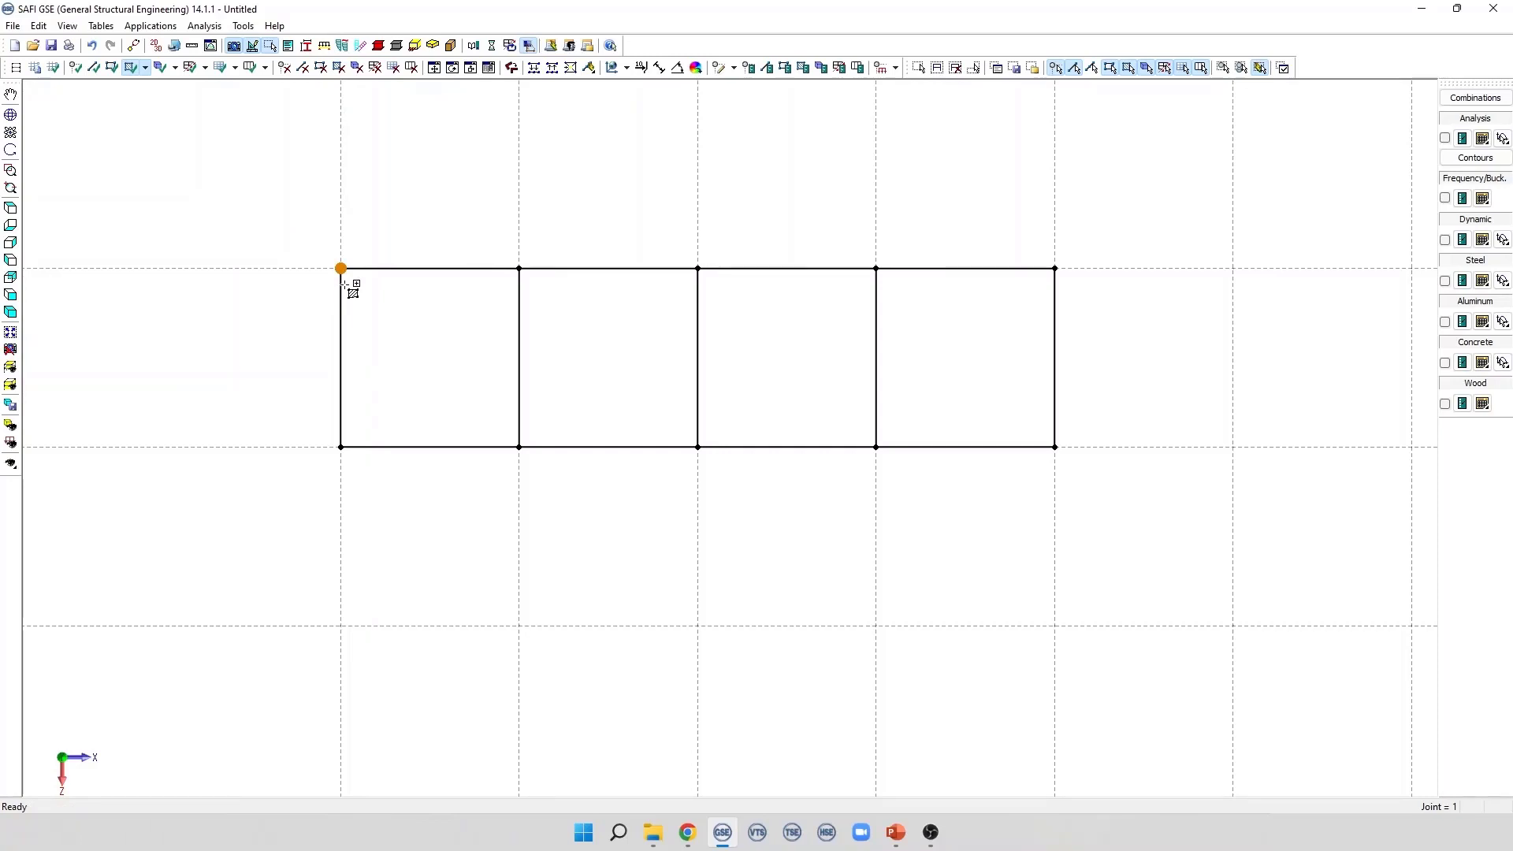
pyautogui.click(345, 440)
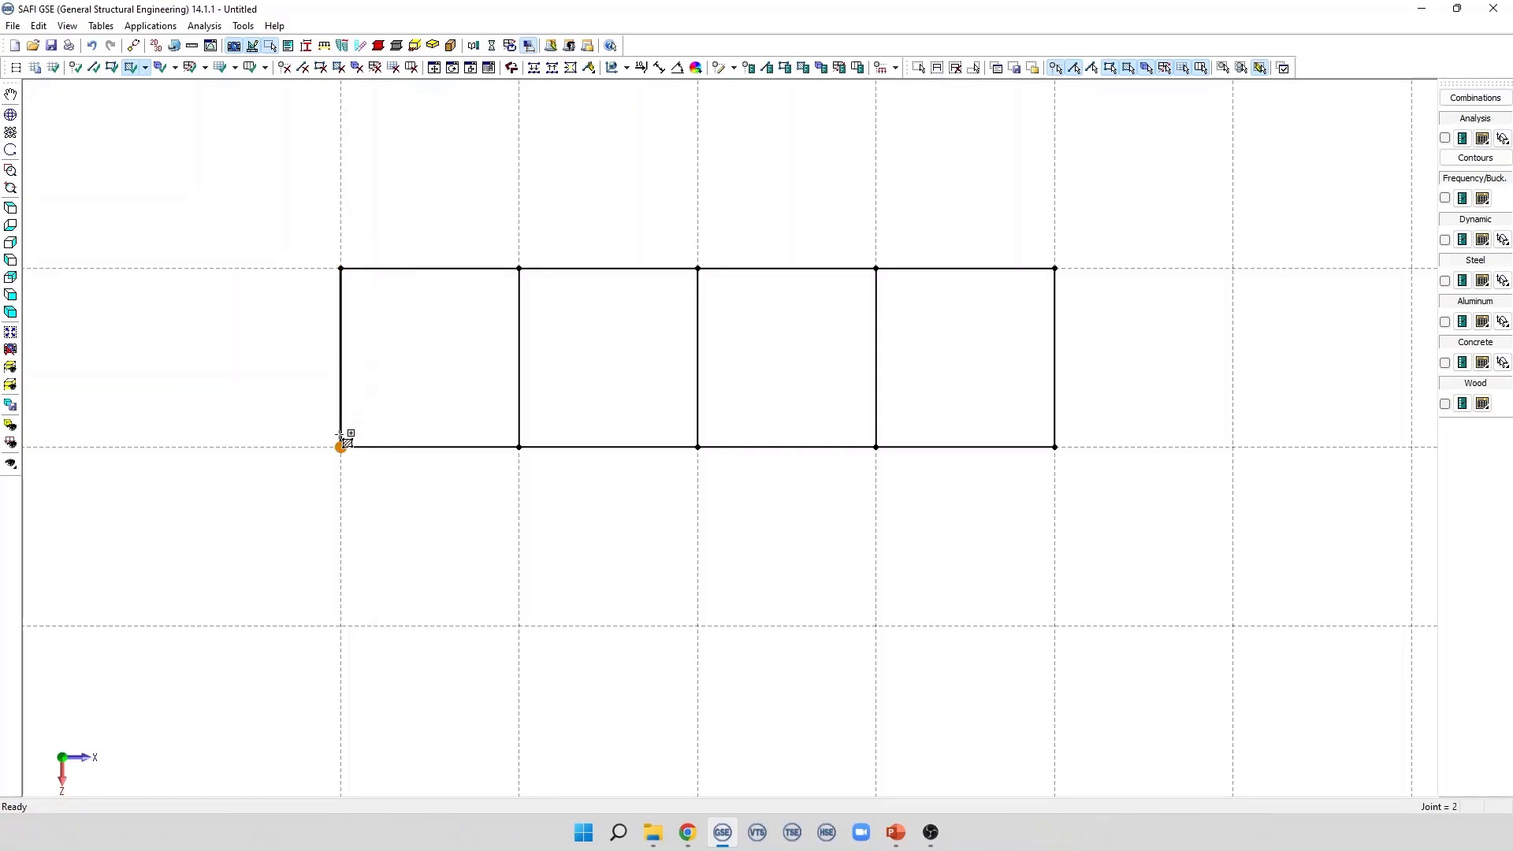
pyautogui.click(516, 447)
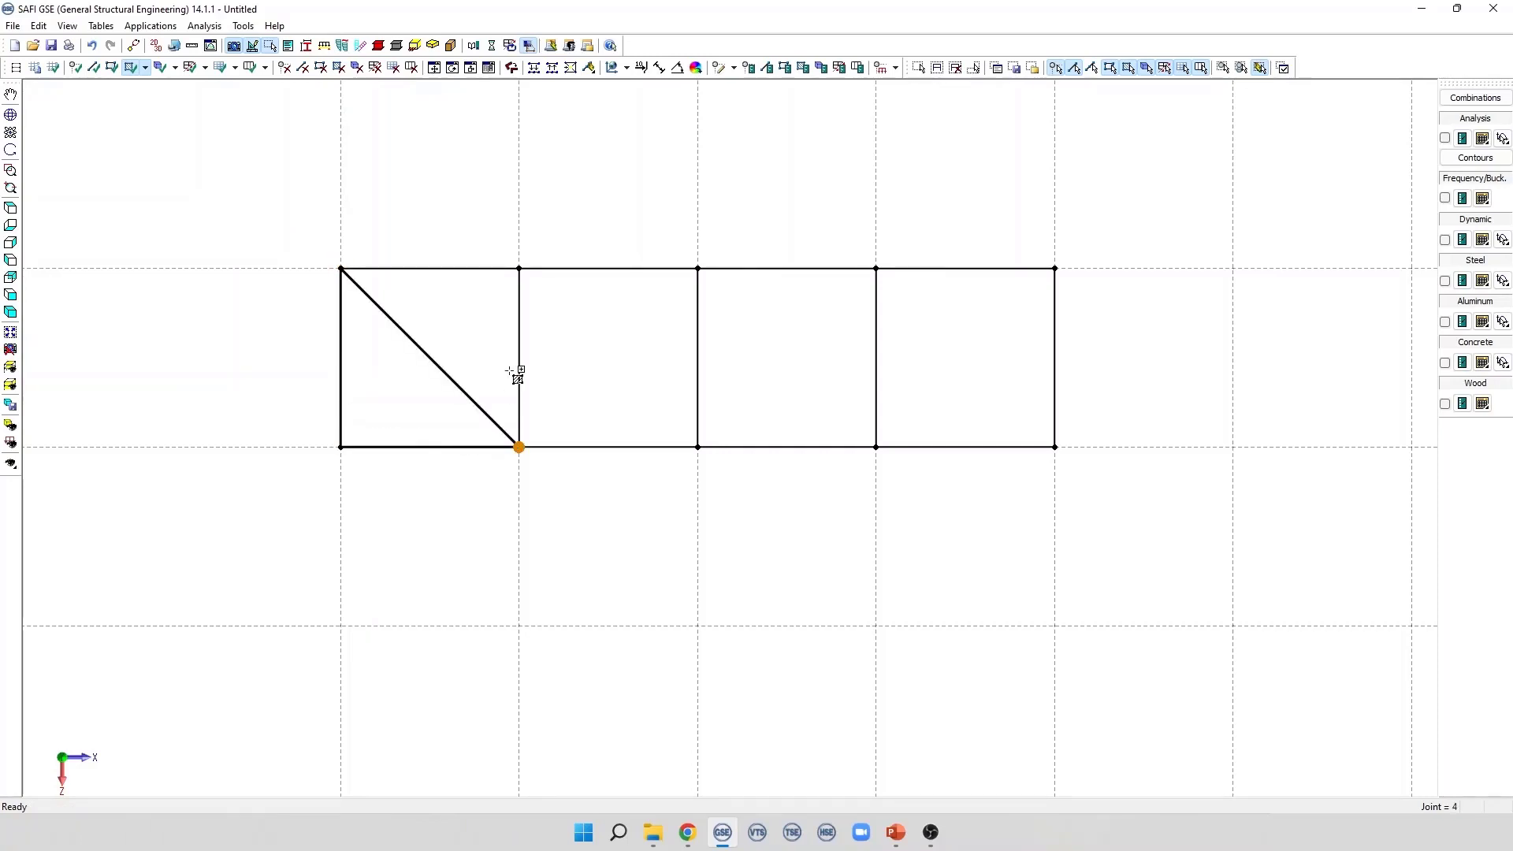
pyautogui.click(512, 273)
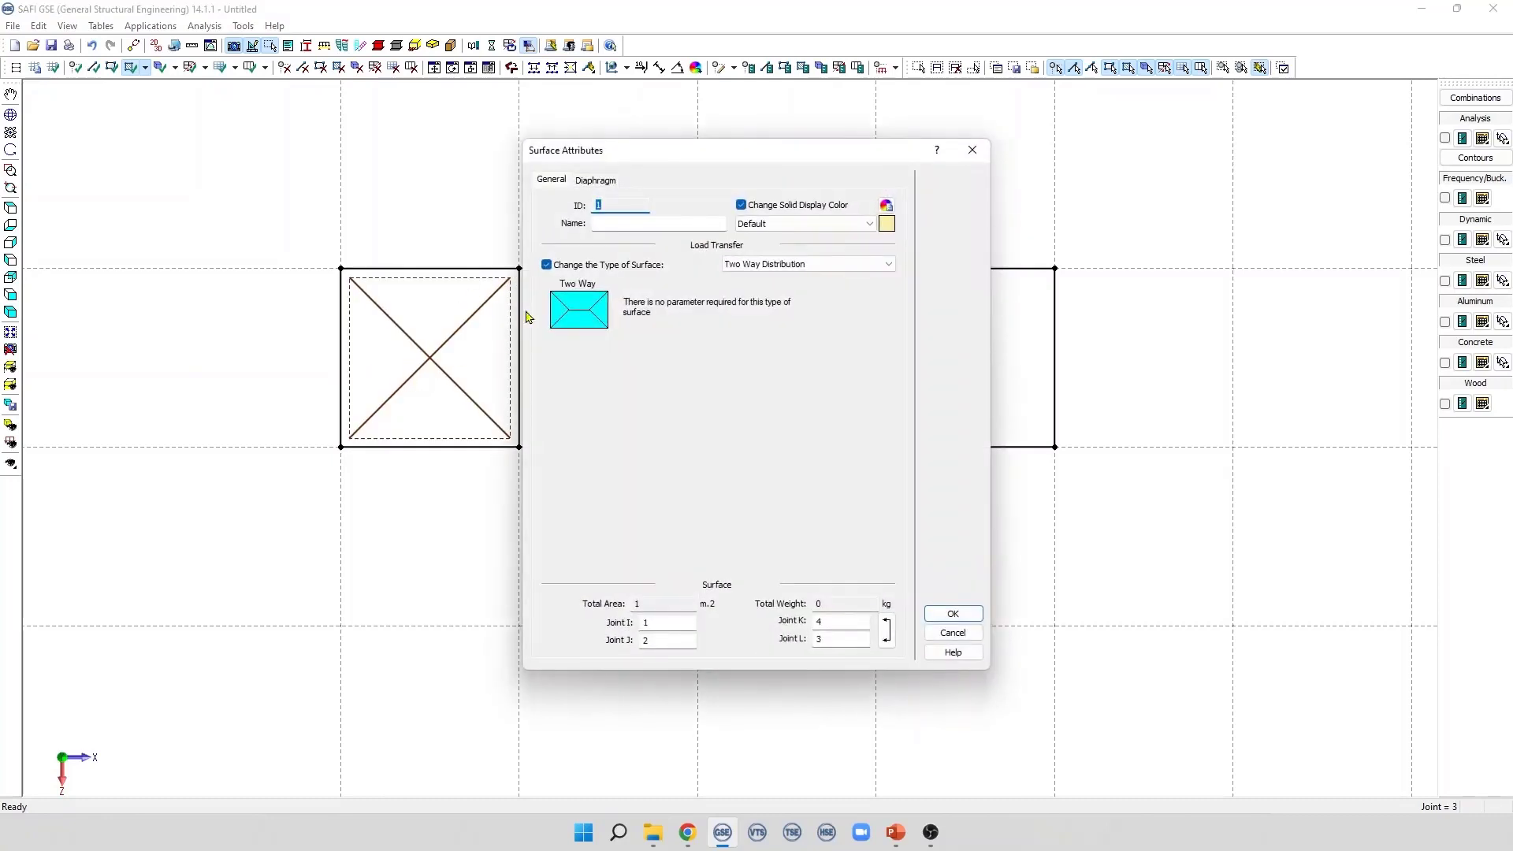
pyautogui.click(953, 613)
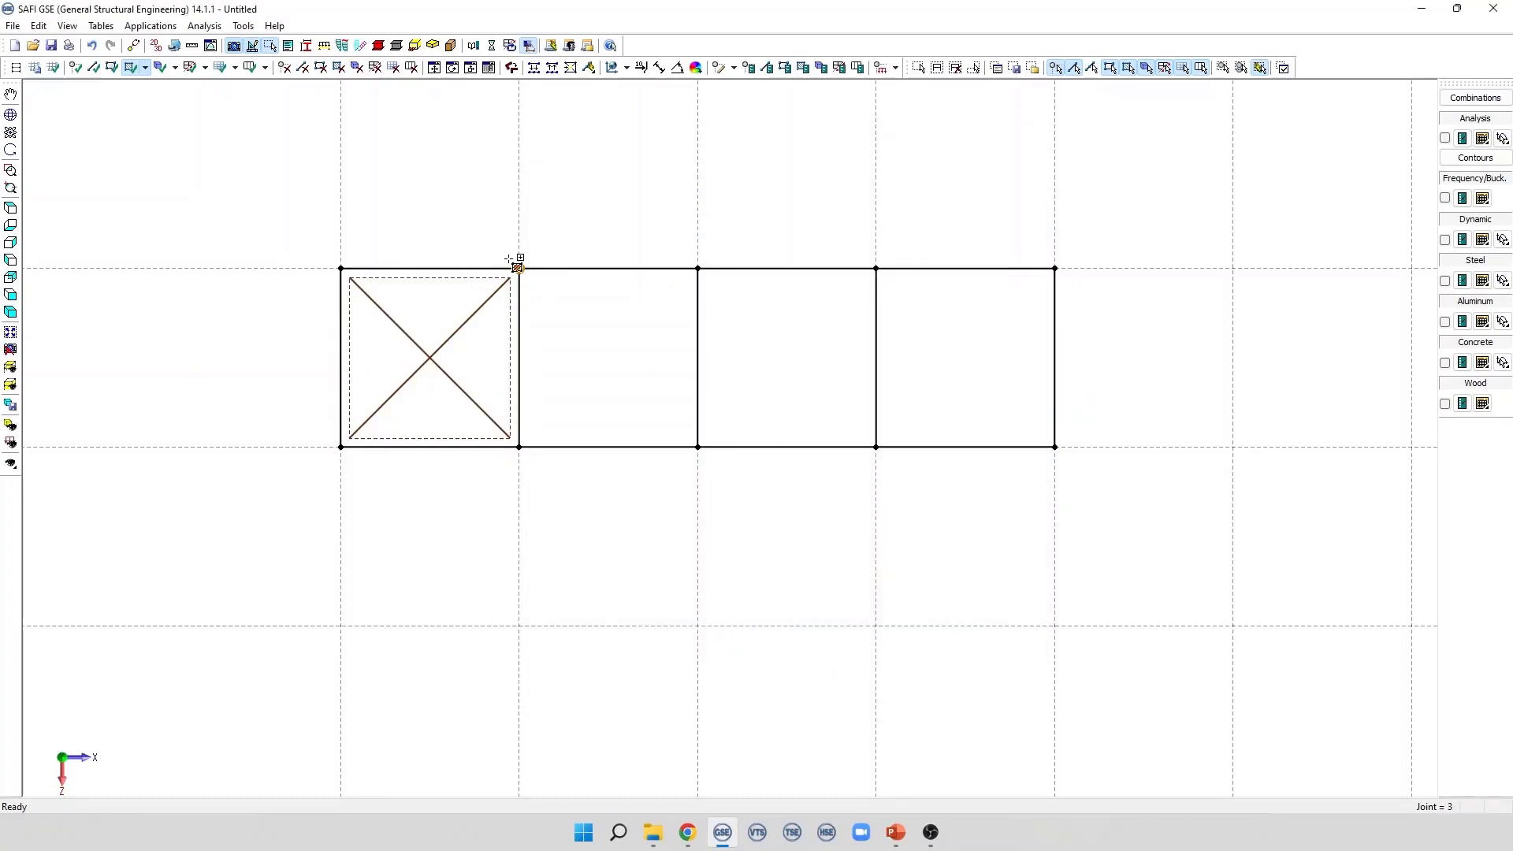
# Draw lower and upper 3 Joints triangular surfaces across the second bay's diagonal
pyautogui.rightClick(559, 169)
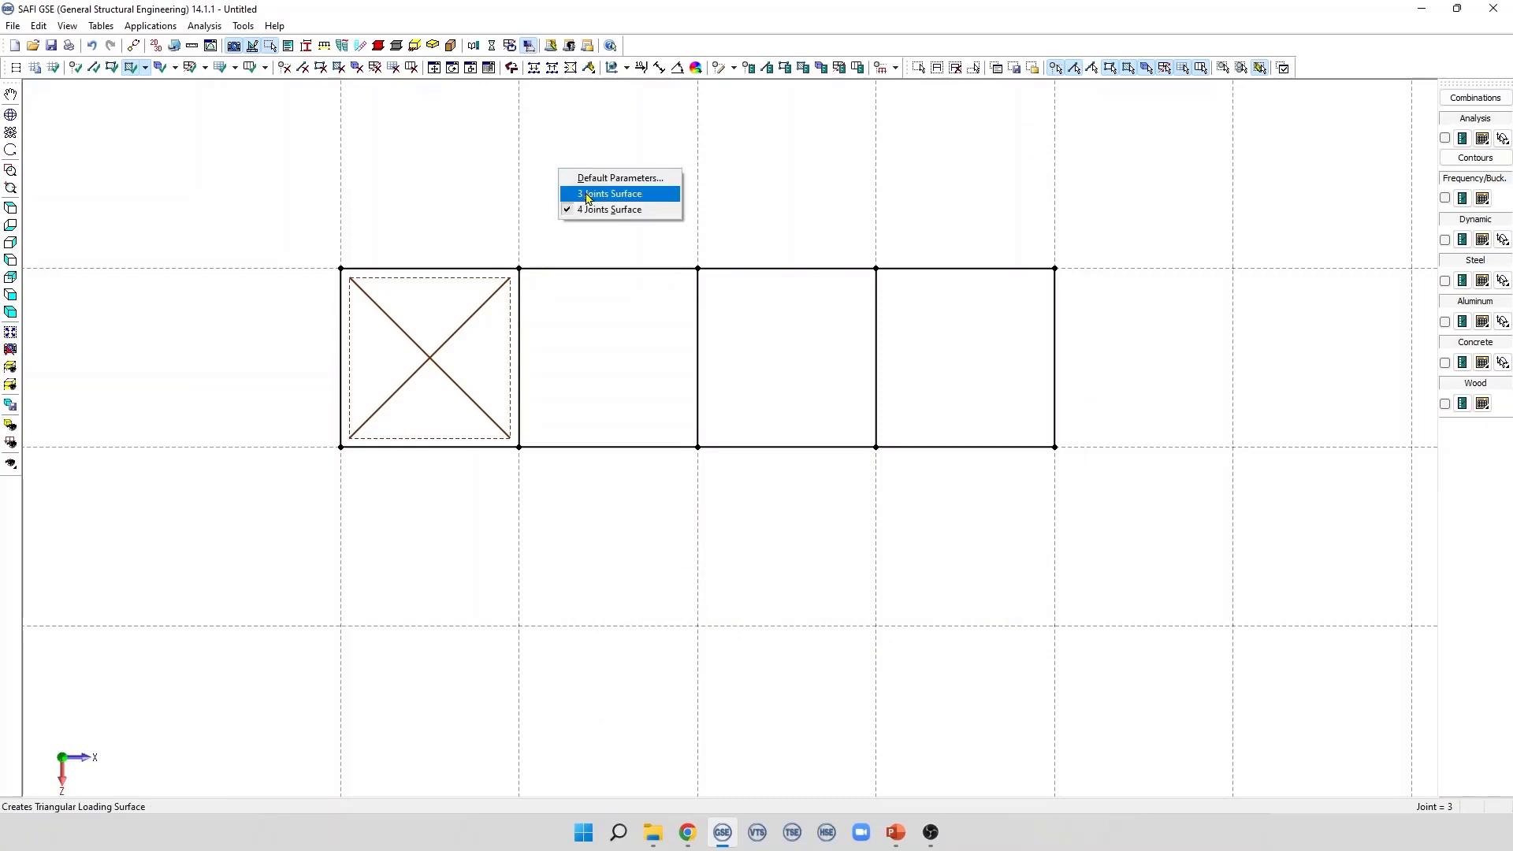
pyautogui.click(611, 194)
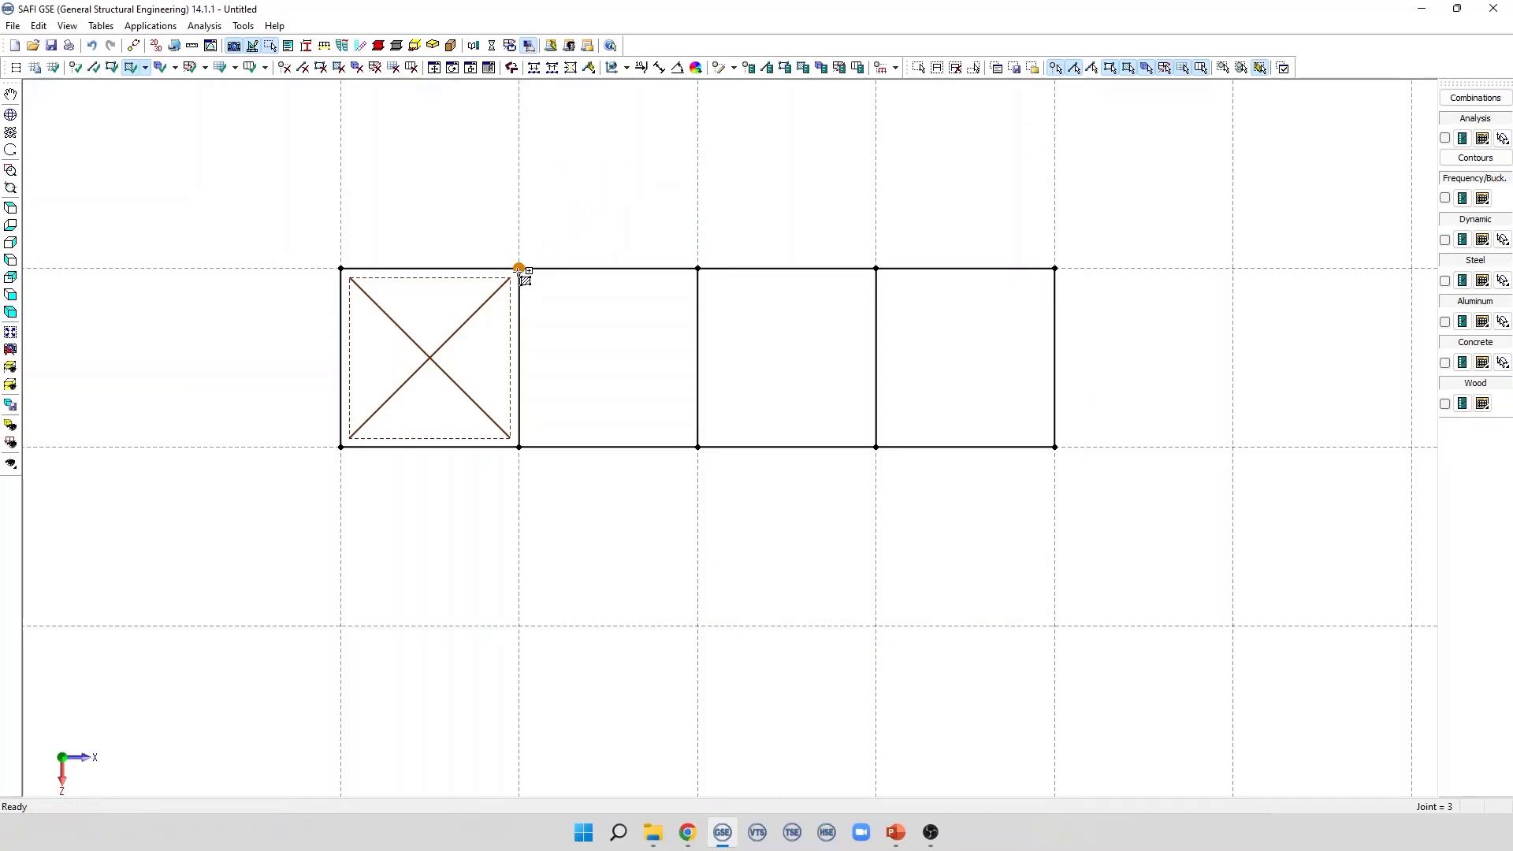
pyautogui.click(518, 448)
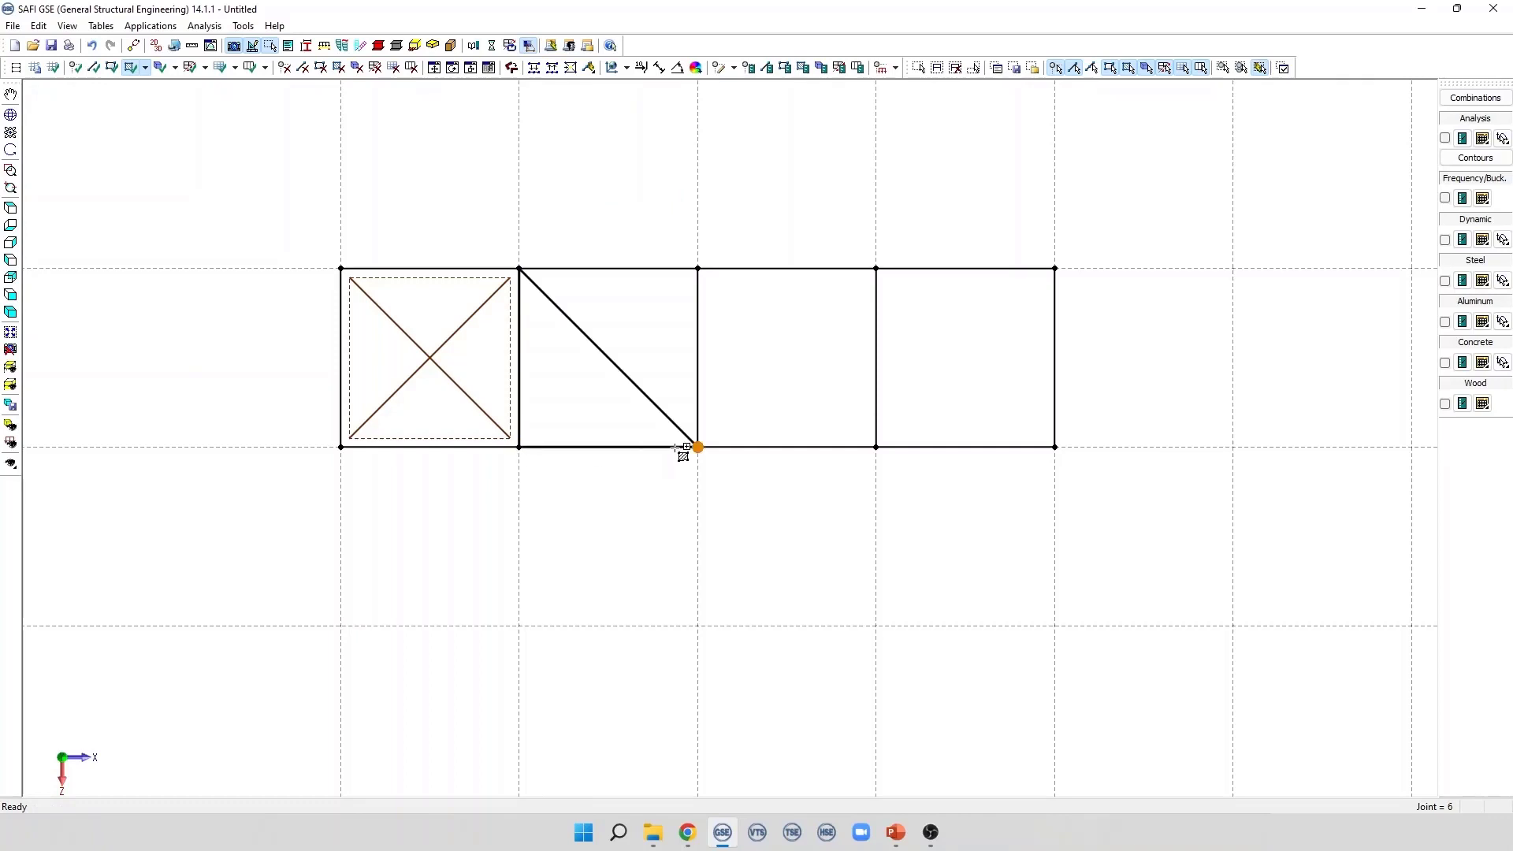
pyautogui.click(680, 446)
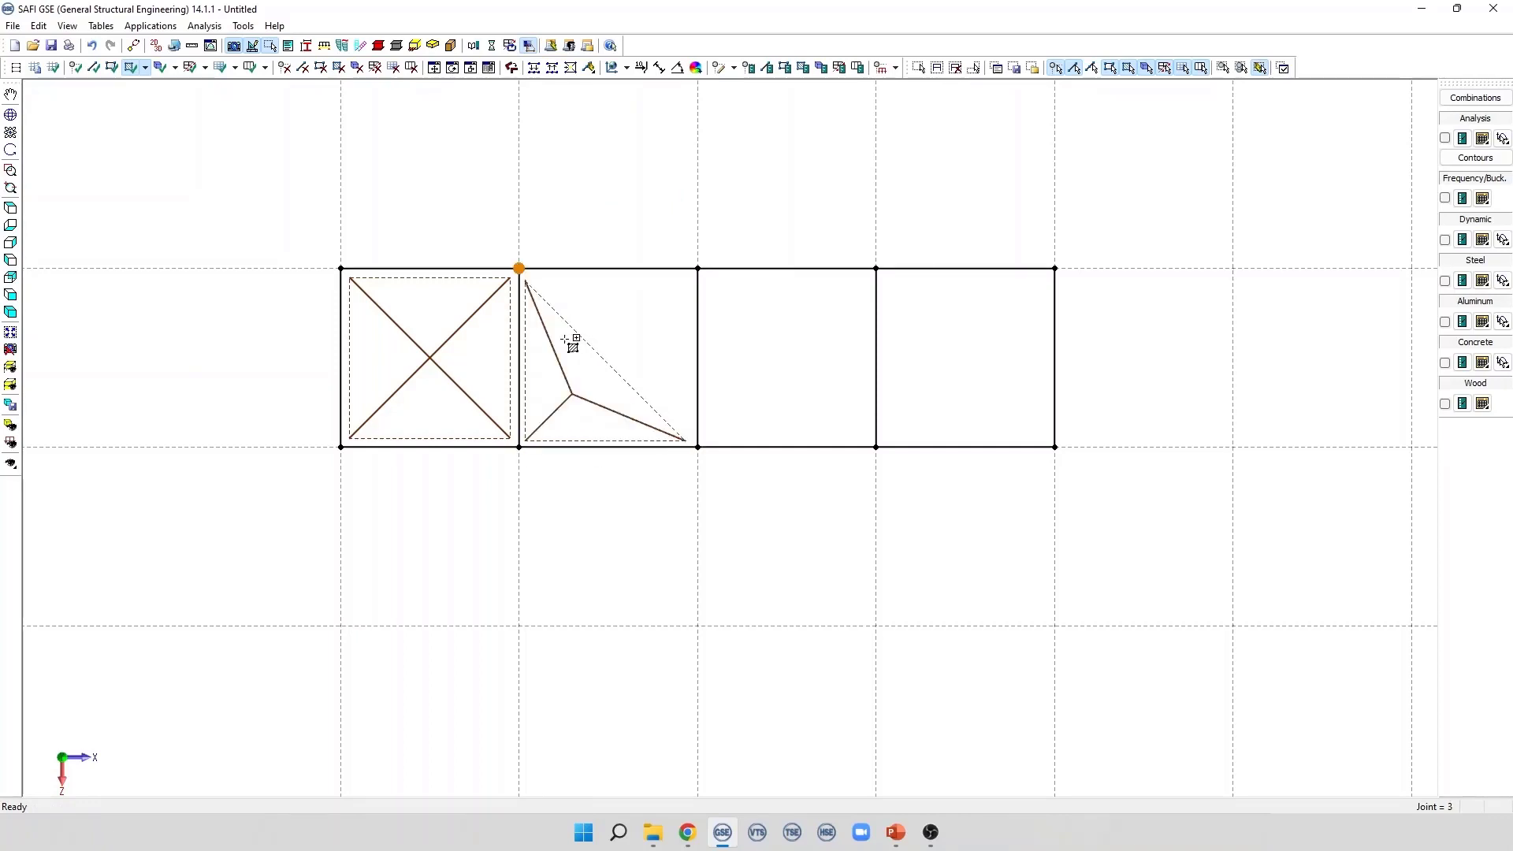
pyautogui.click(518, 269)
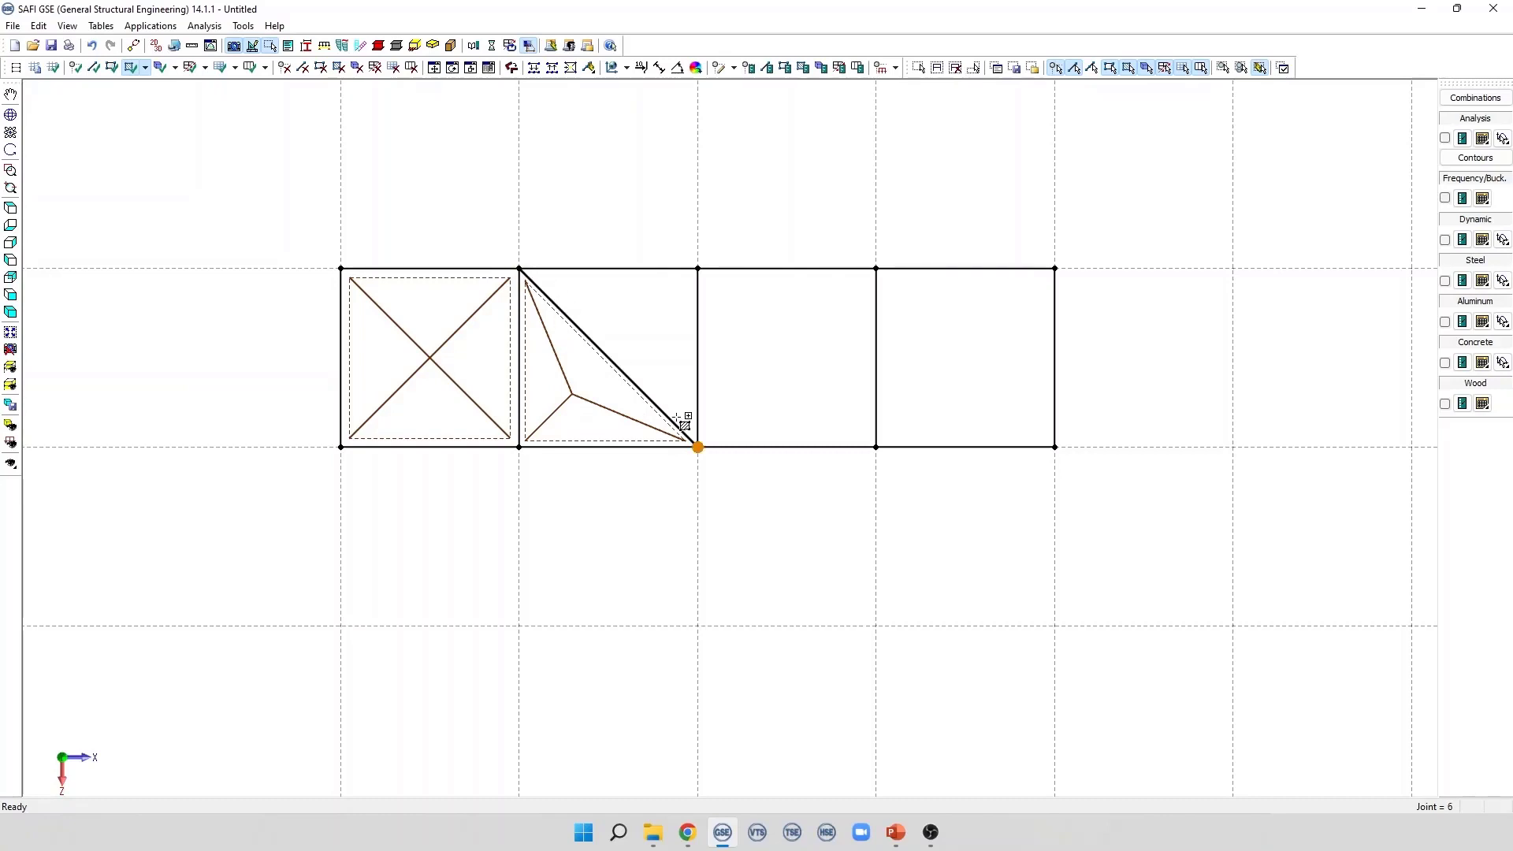
pyautogui.click(694, 372)
pyautogui.click(697, 272)
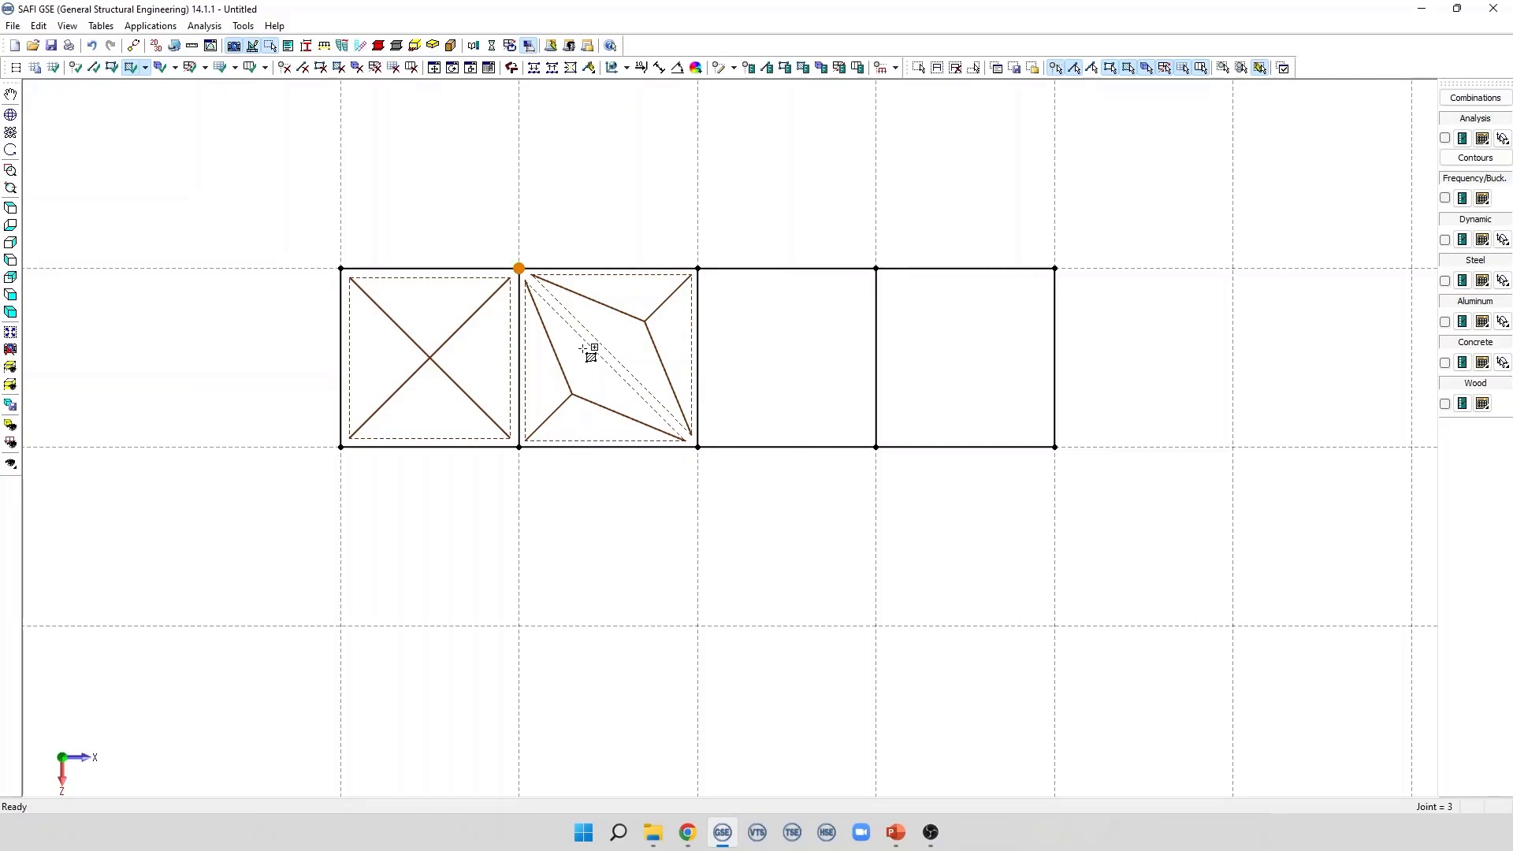
pyautogui.press('Escape')
# Delete both triangular surfaces in the second bay, confirming the deletion with Yes
pyautogui.click(338, 69)
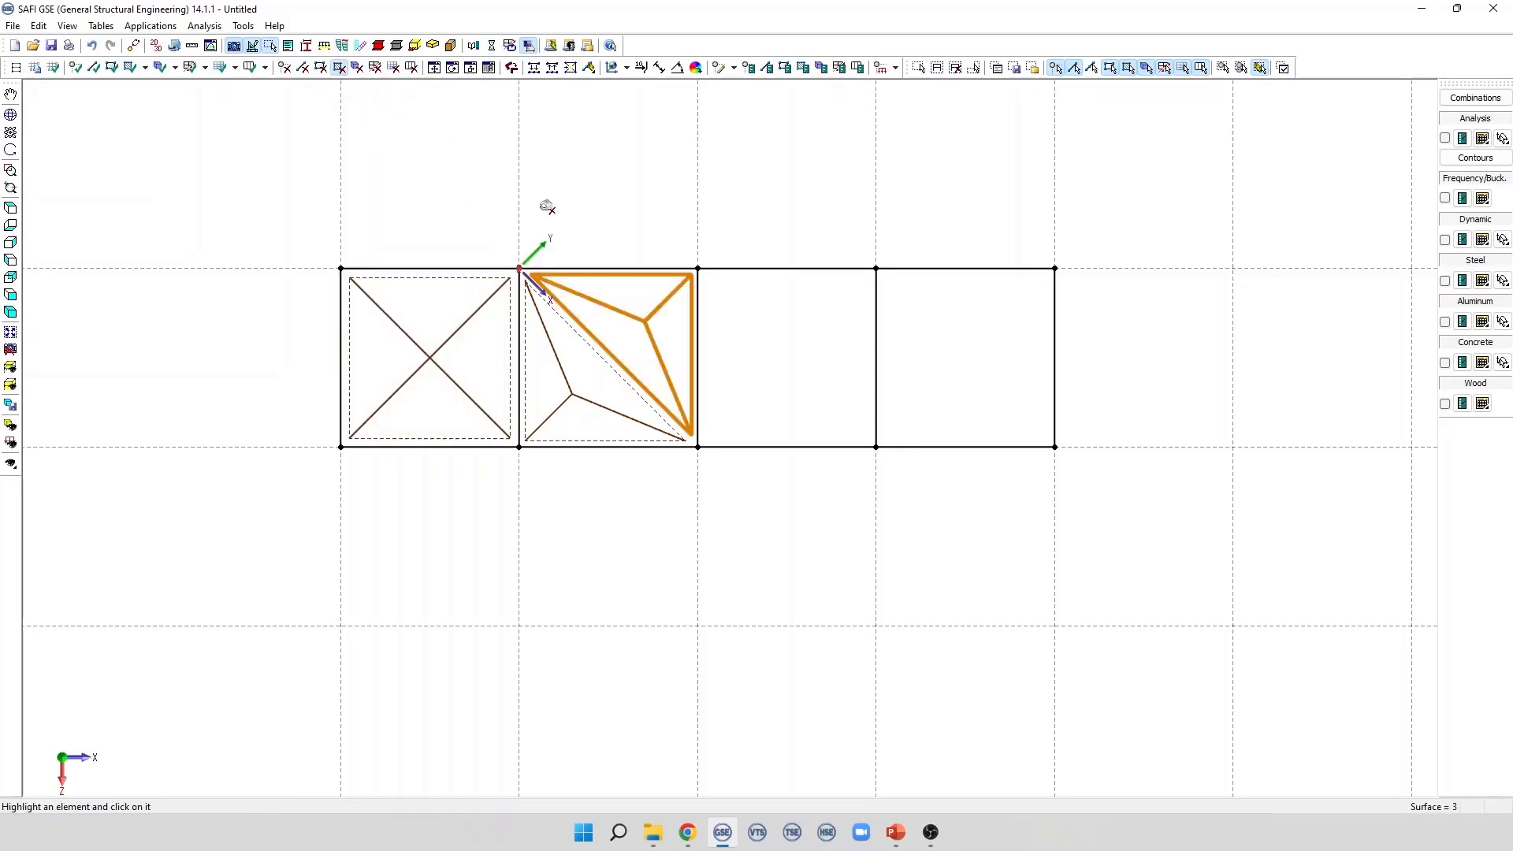
pyautogui.press('Escape')
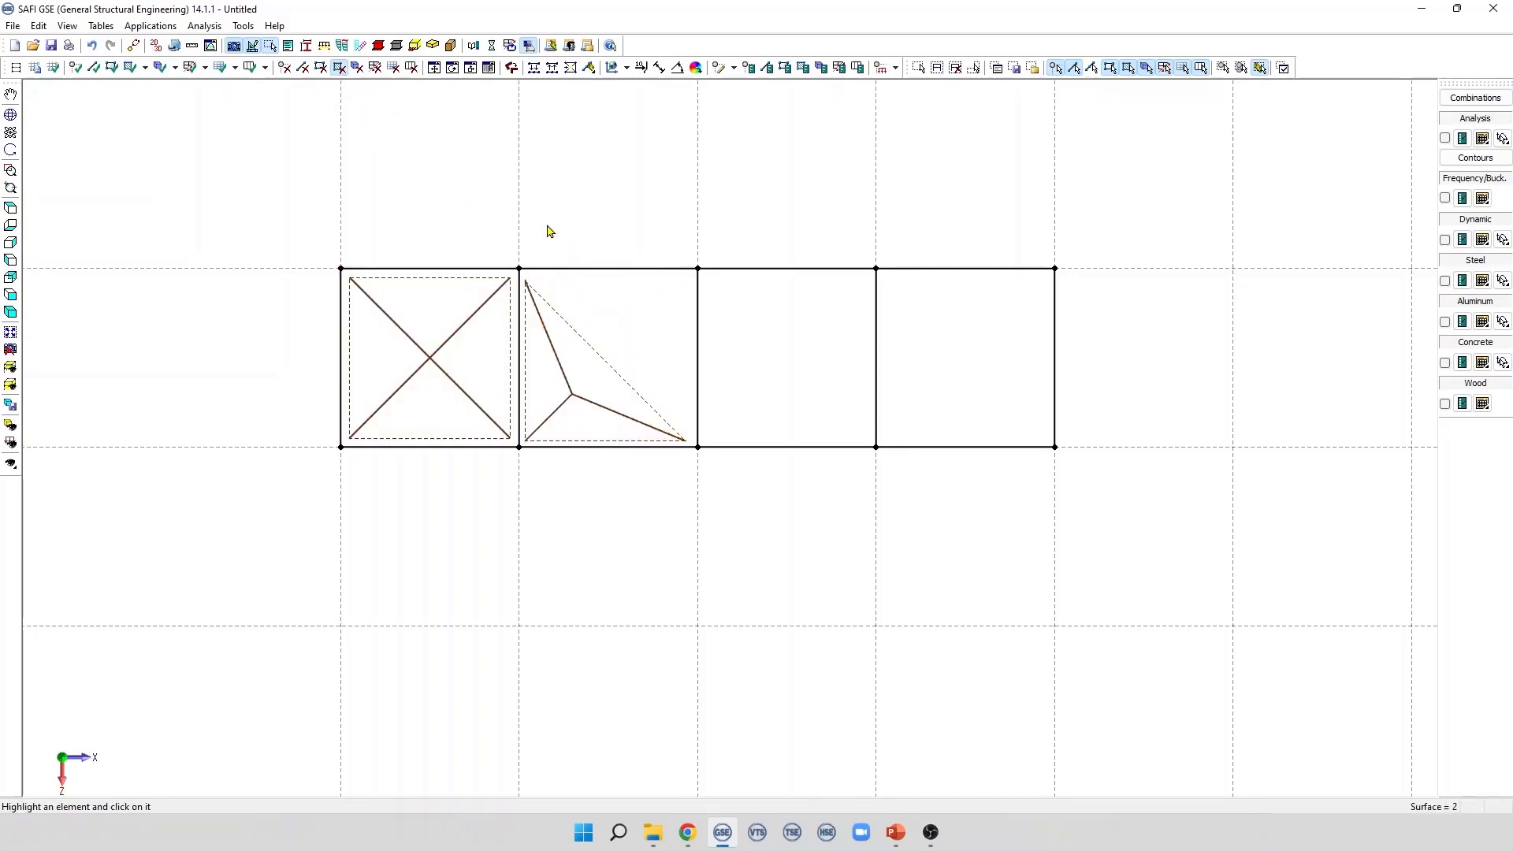
pyautogui.click(917, 69)
pyautogui.moveTo(598, 326); pyautogui.dragTo(557, 391)
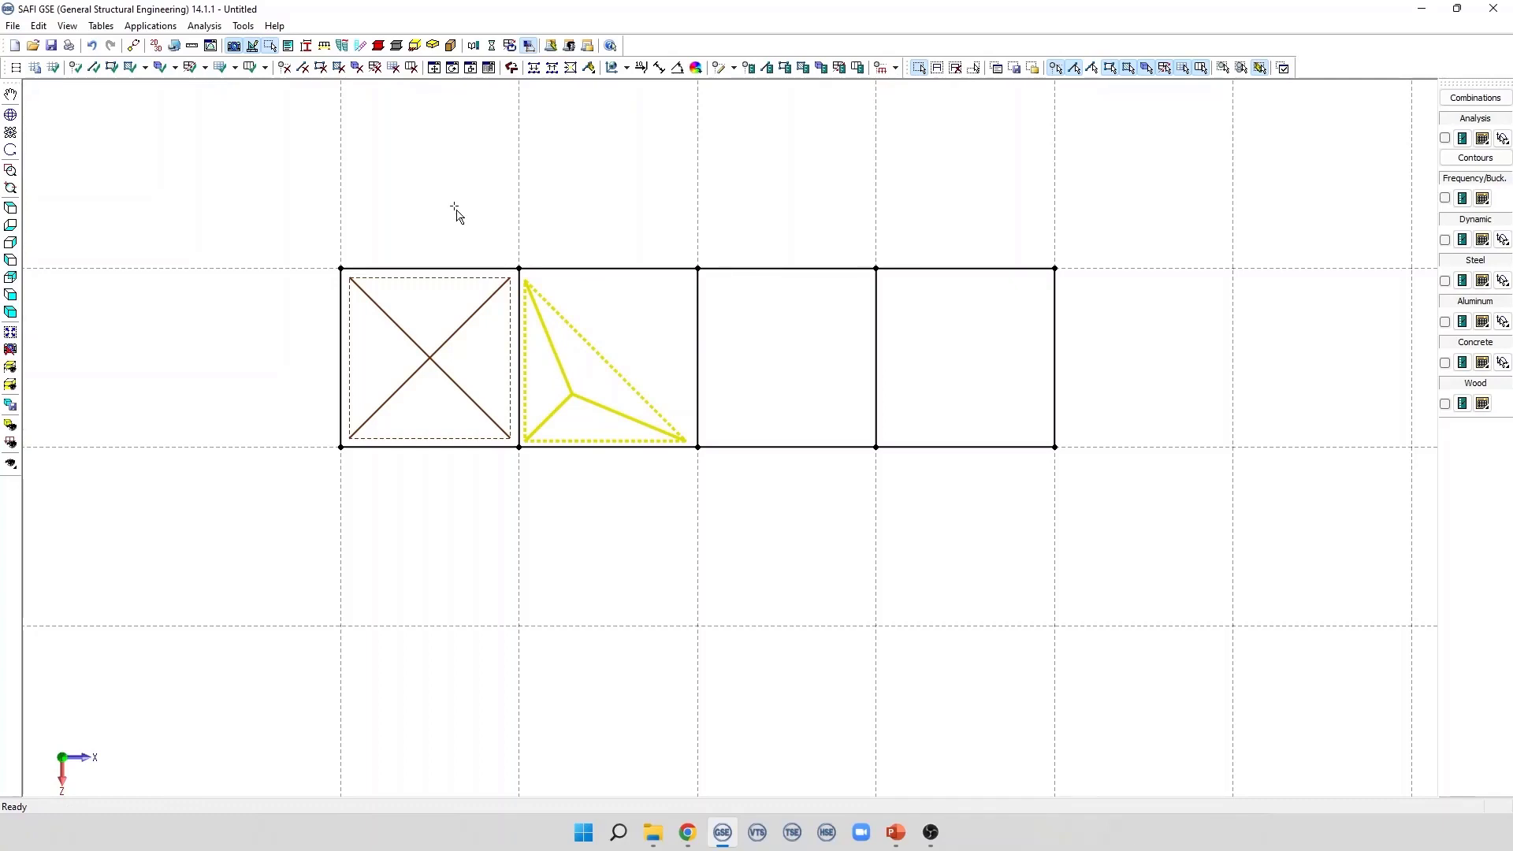
pyautogui.press('Delete')
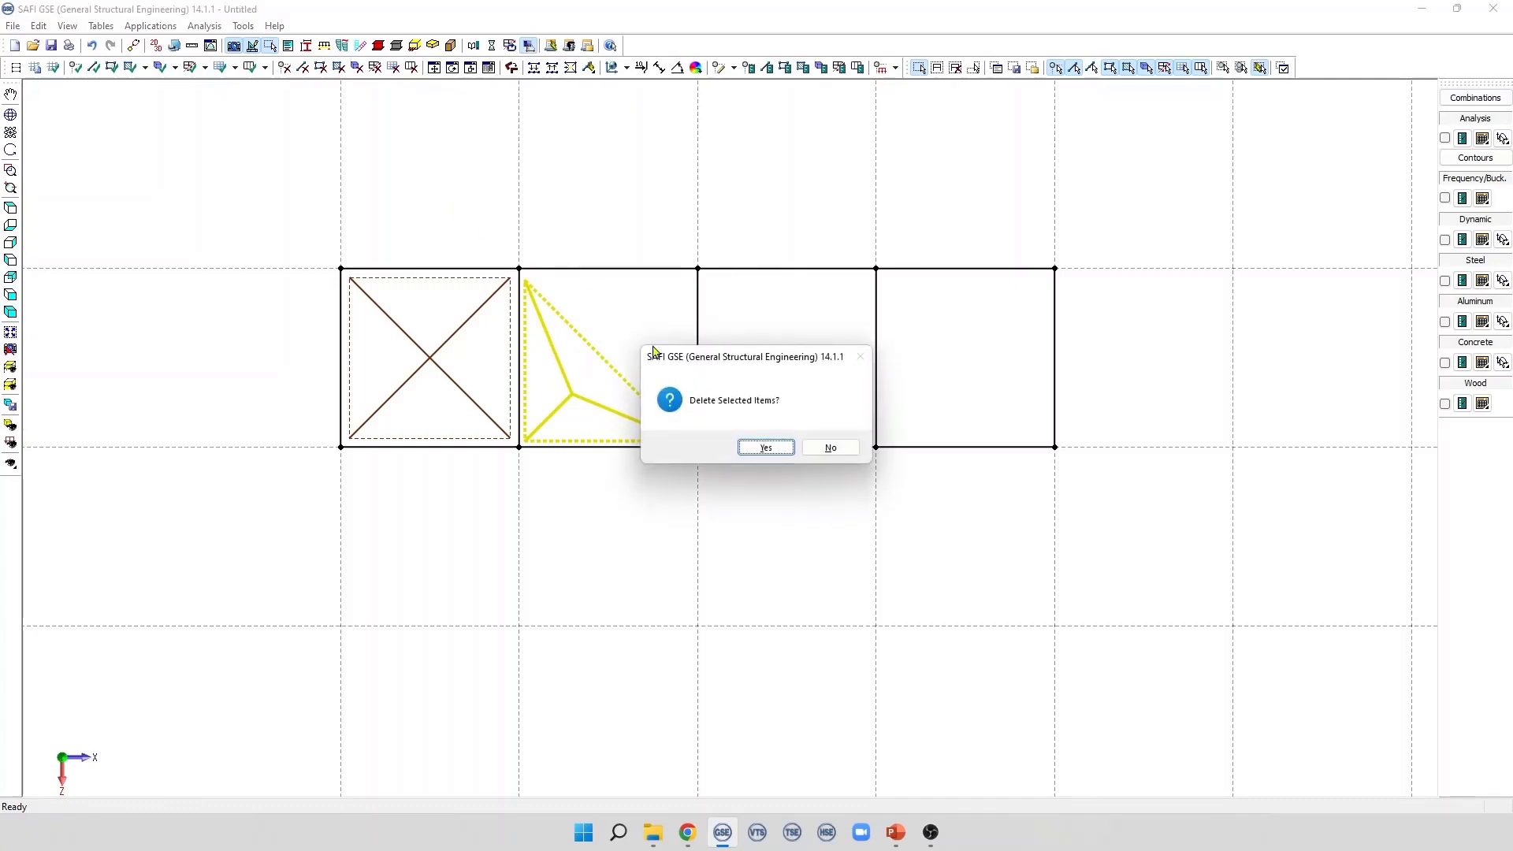
pyautogui.click(757, 448)
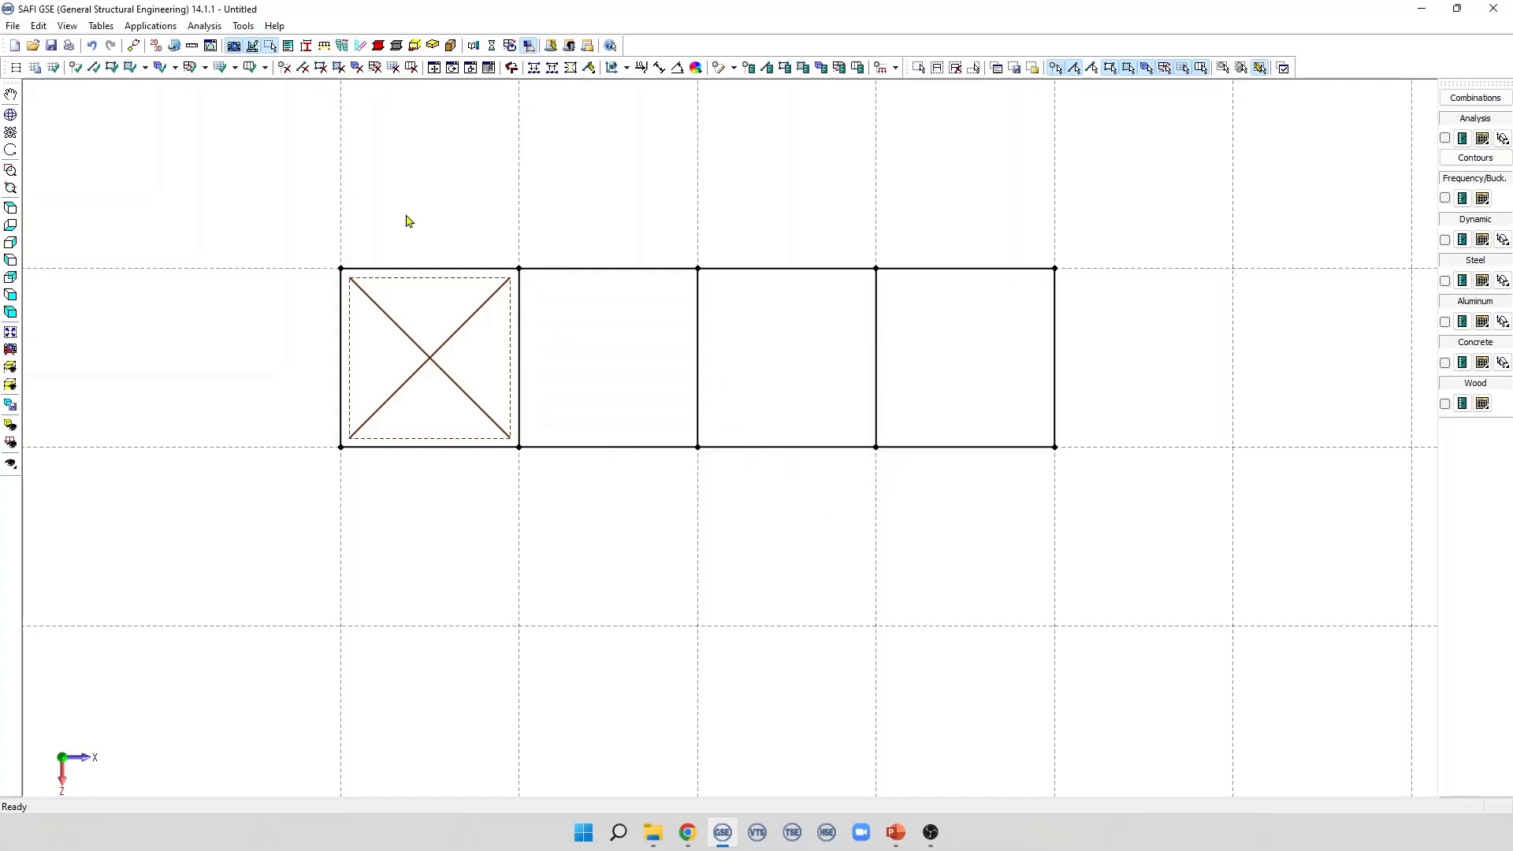
pyautogui.doubleClick(466, 327)
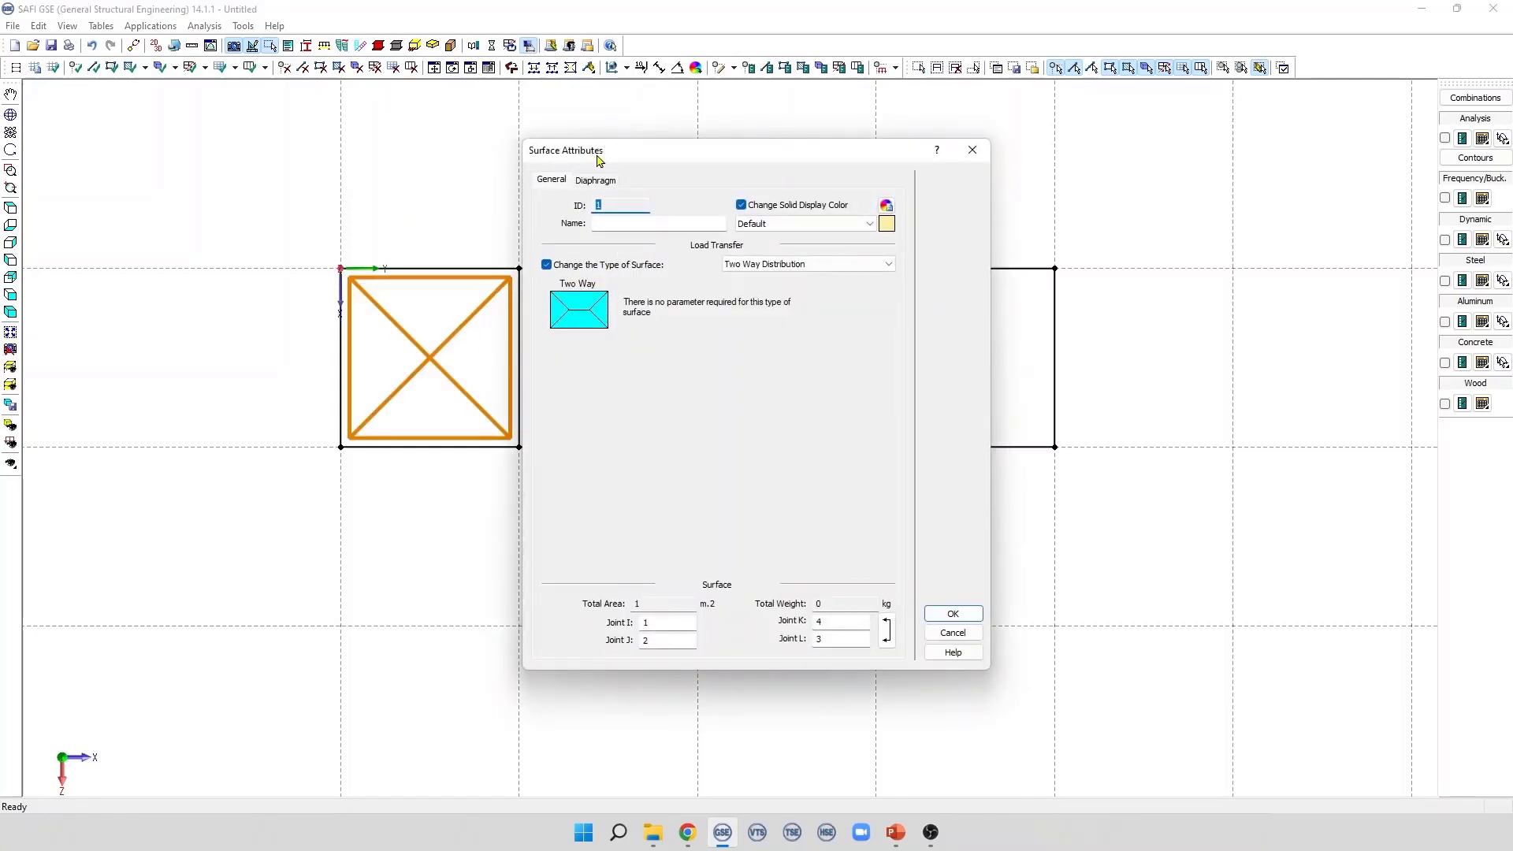
pyautogui.click(953, 630)
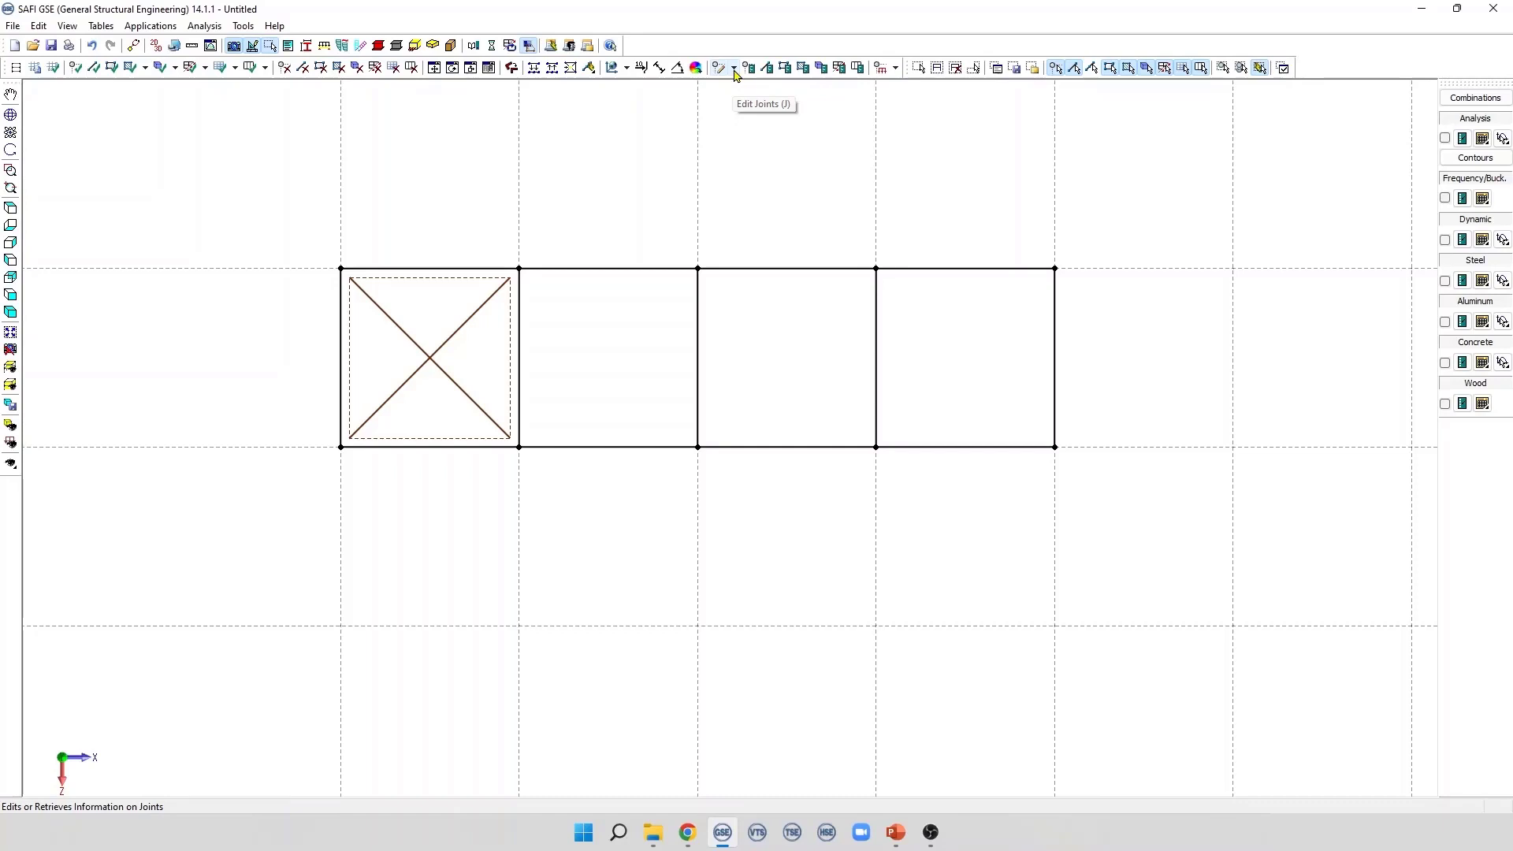
pyautogui.click(735, 70)
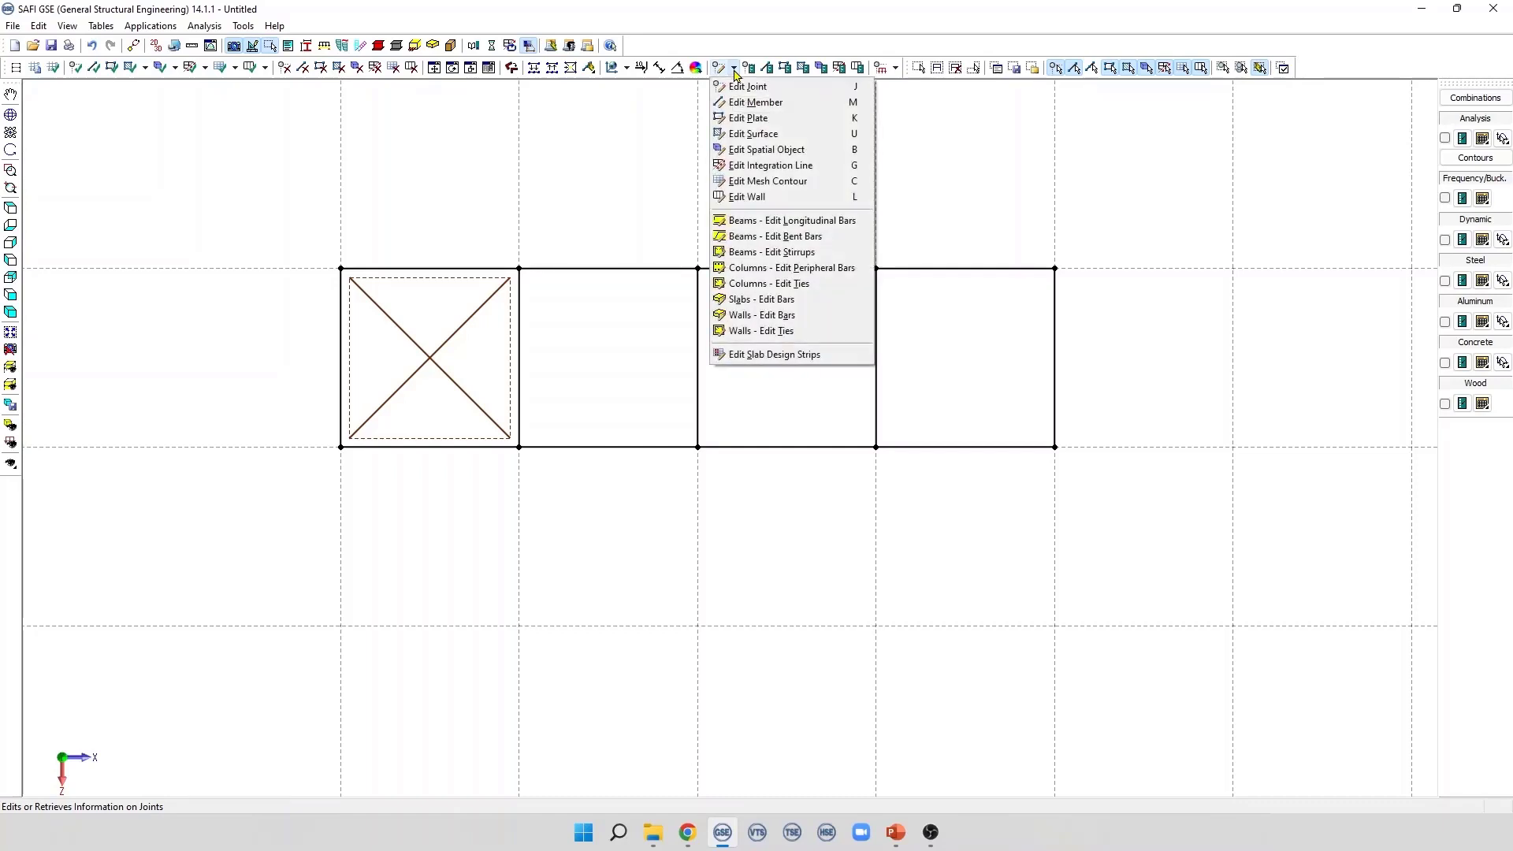
pyautogui.click(769, 138)
pyautogui.click(473, 335)
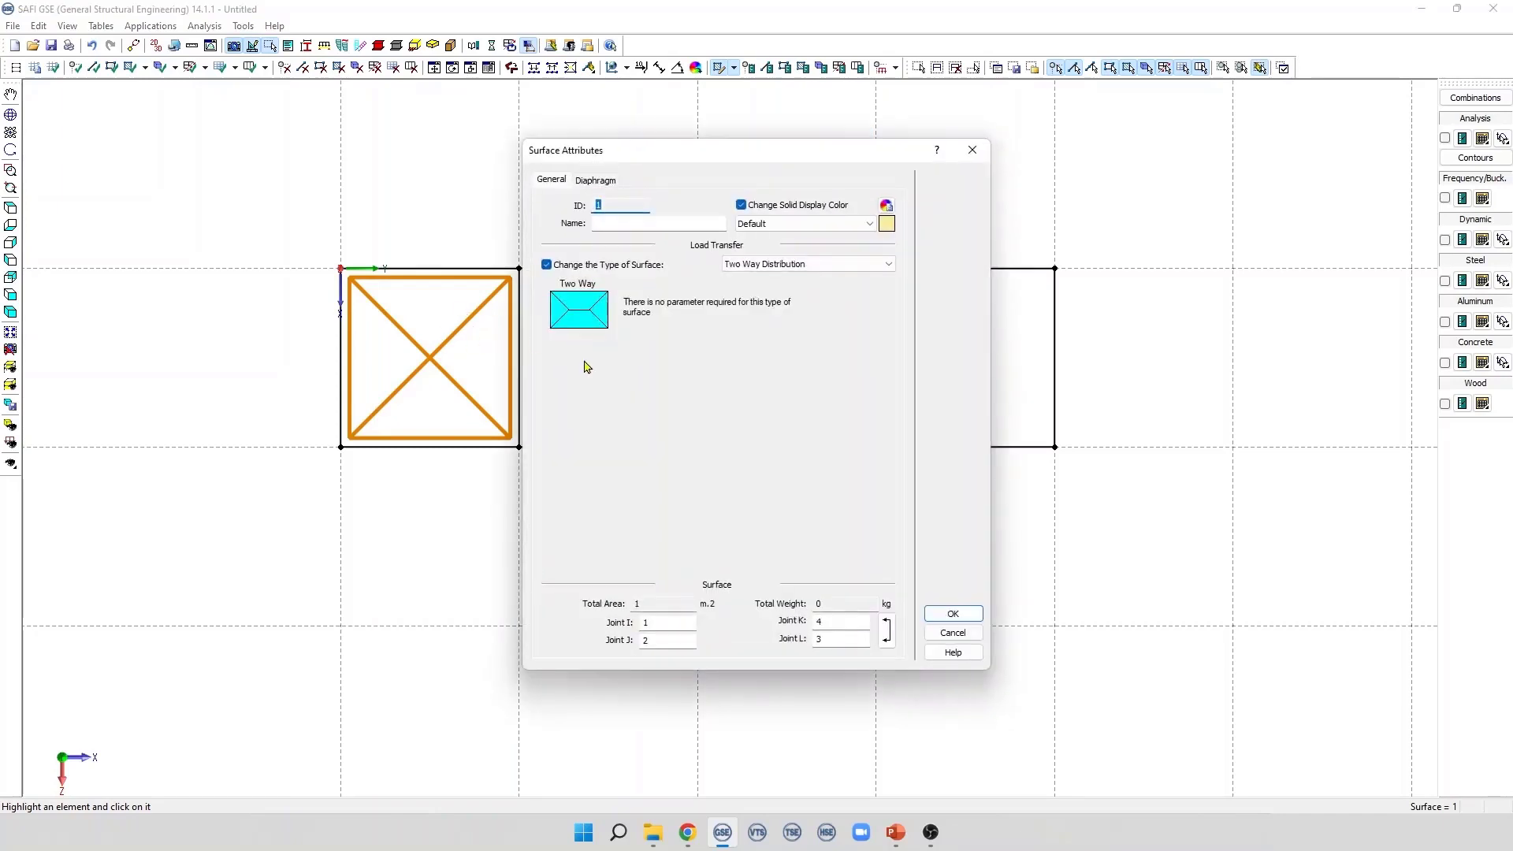
pyautogui.click(968, 634)
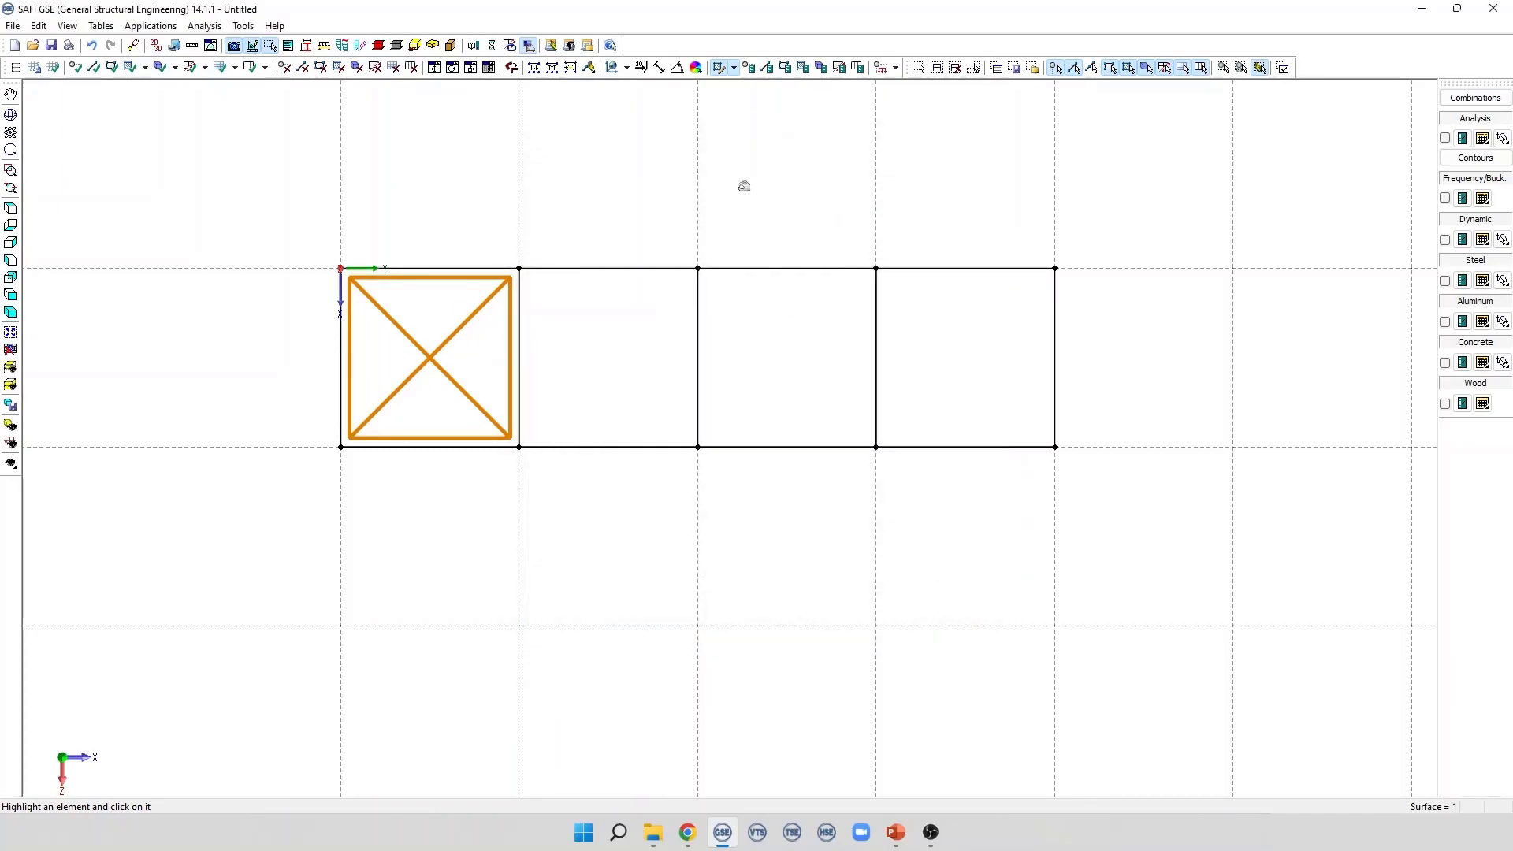
pyautogui.press('Escape')
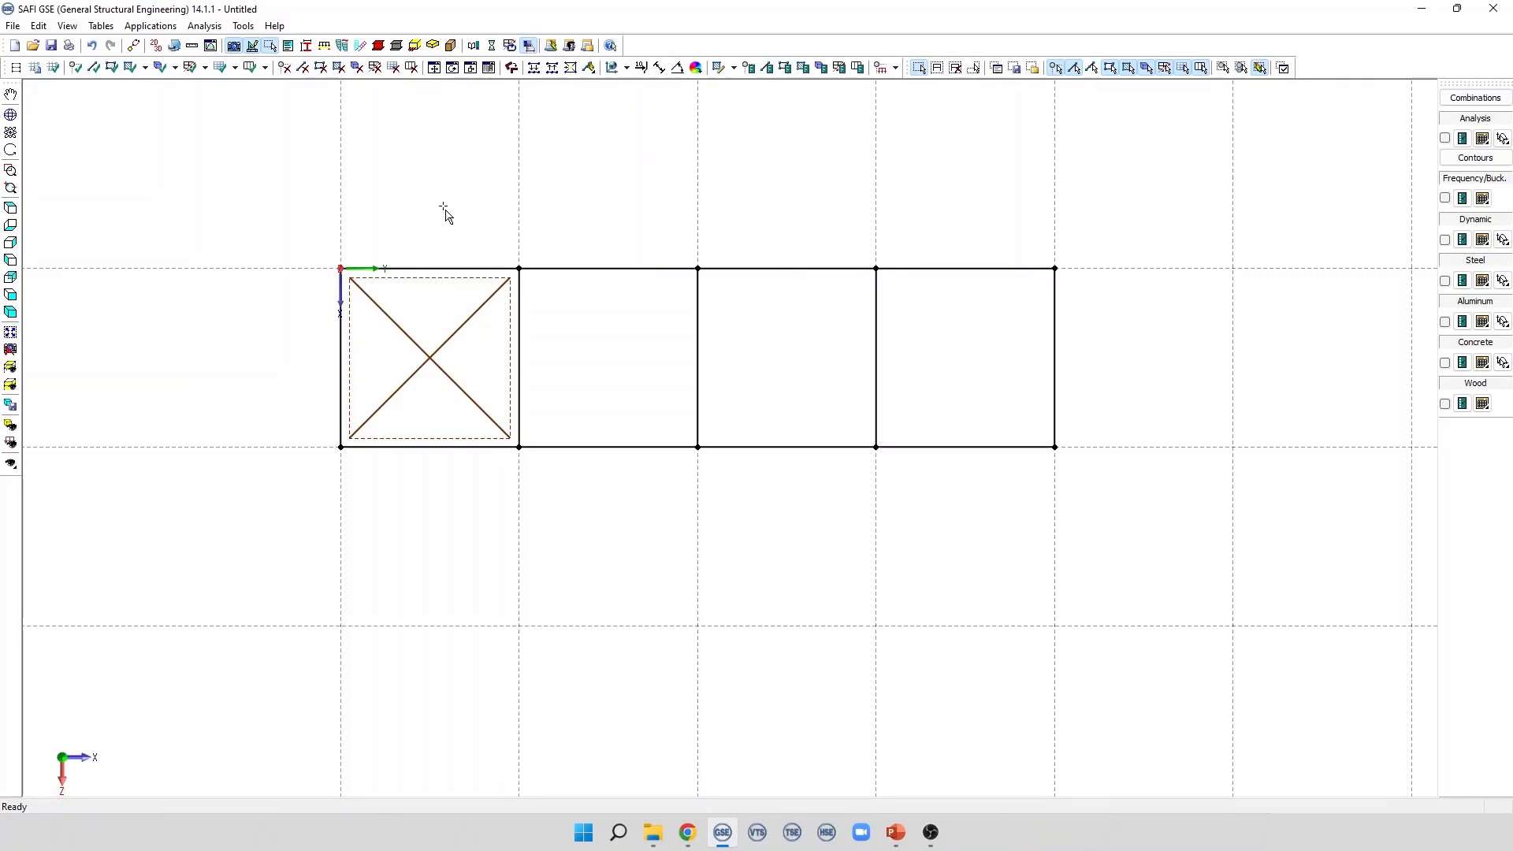
pyautogui.moveTo(280, 227); pyautogui.dragTo(597, 528)
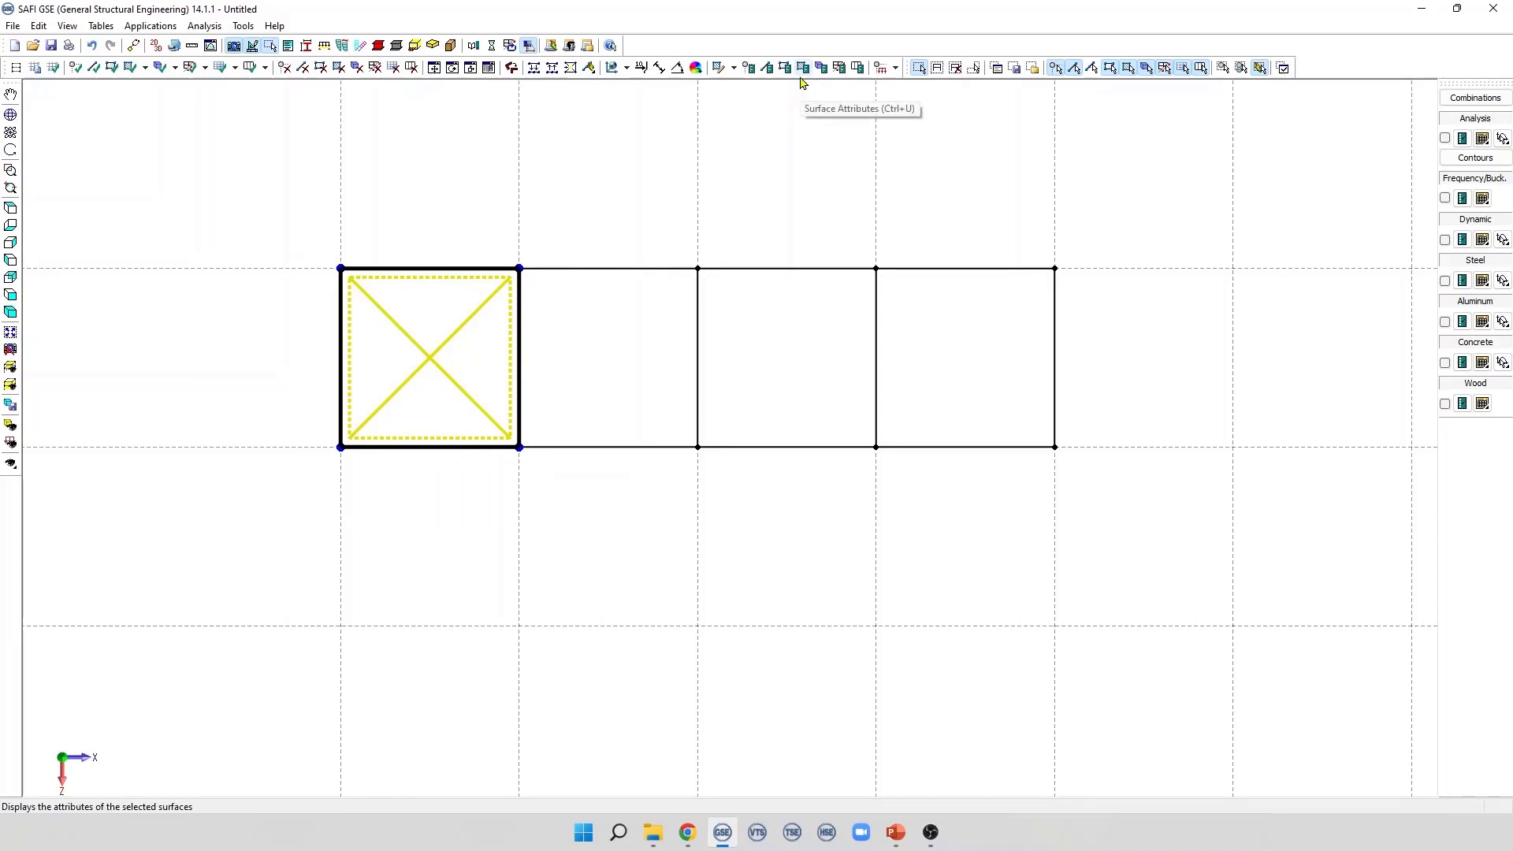
pyautogui.click(616, 149)
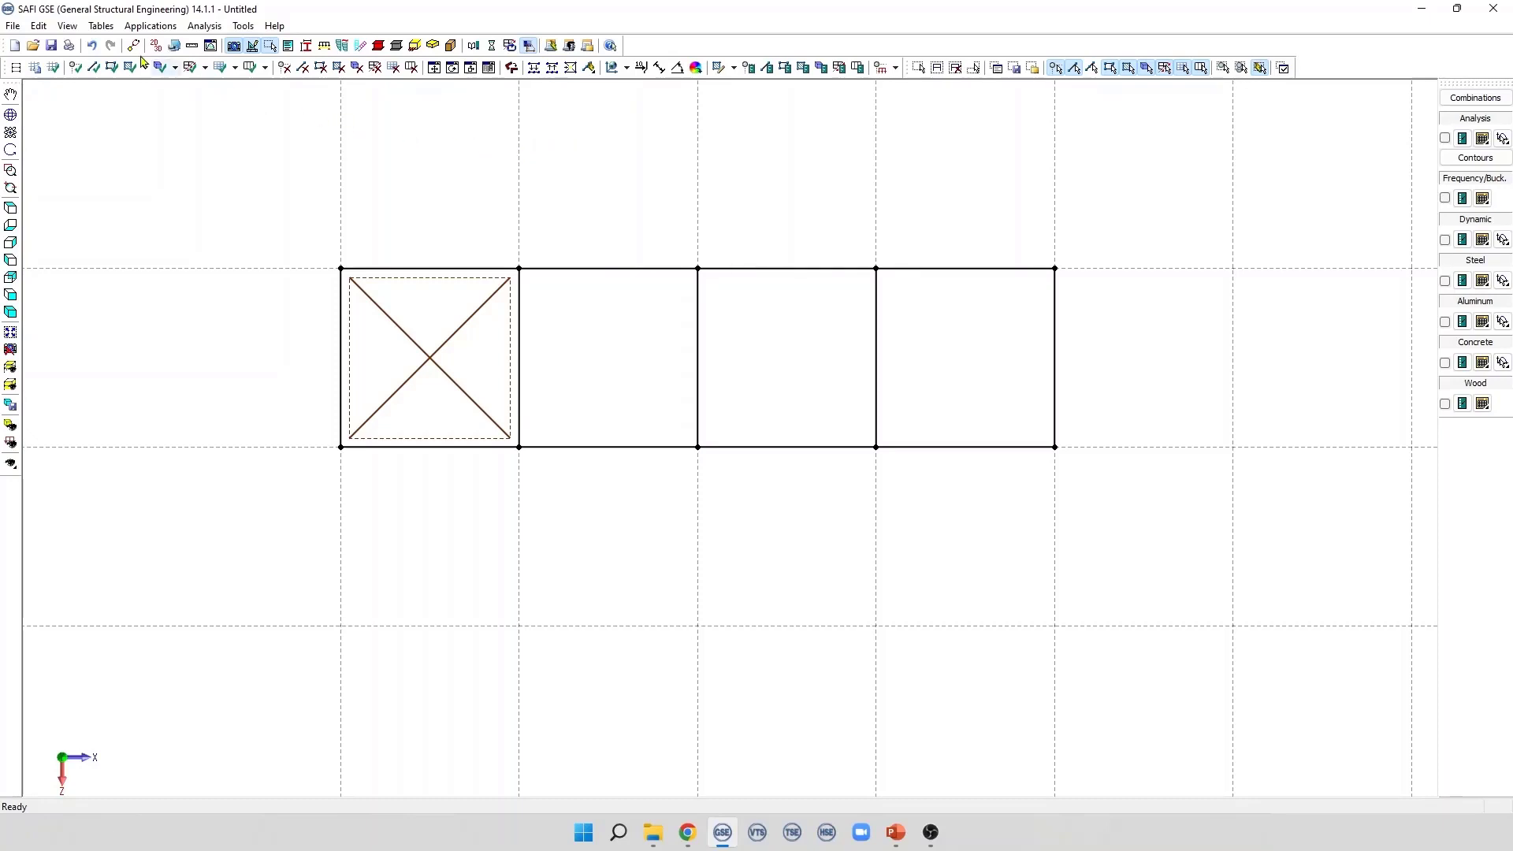
# In the Load Surfaces table, duplicate surface 1's row and give it Surface ID 2
pyautogui.click(101, 29)
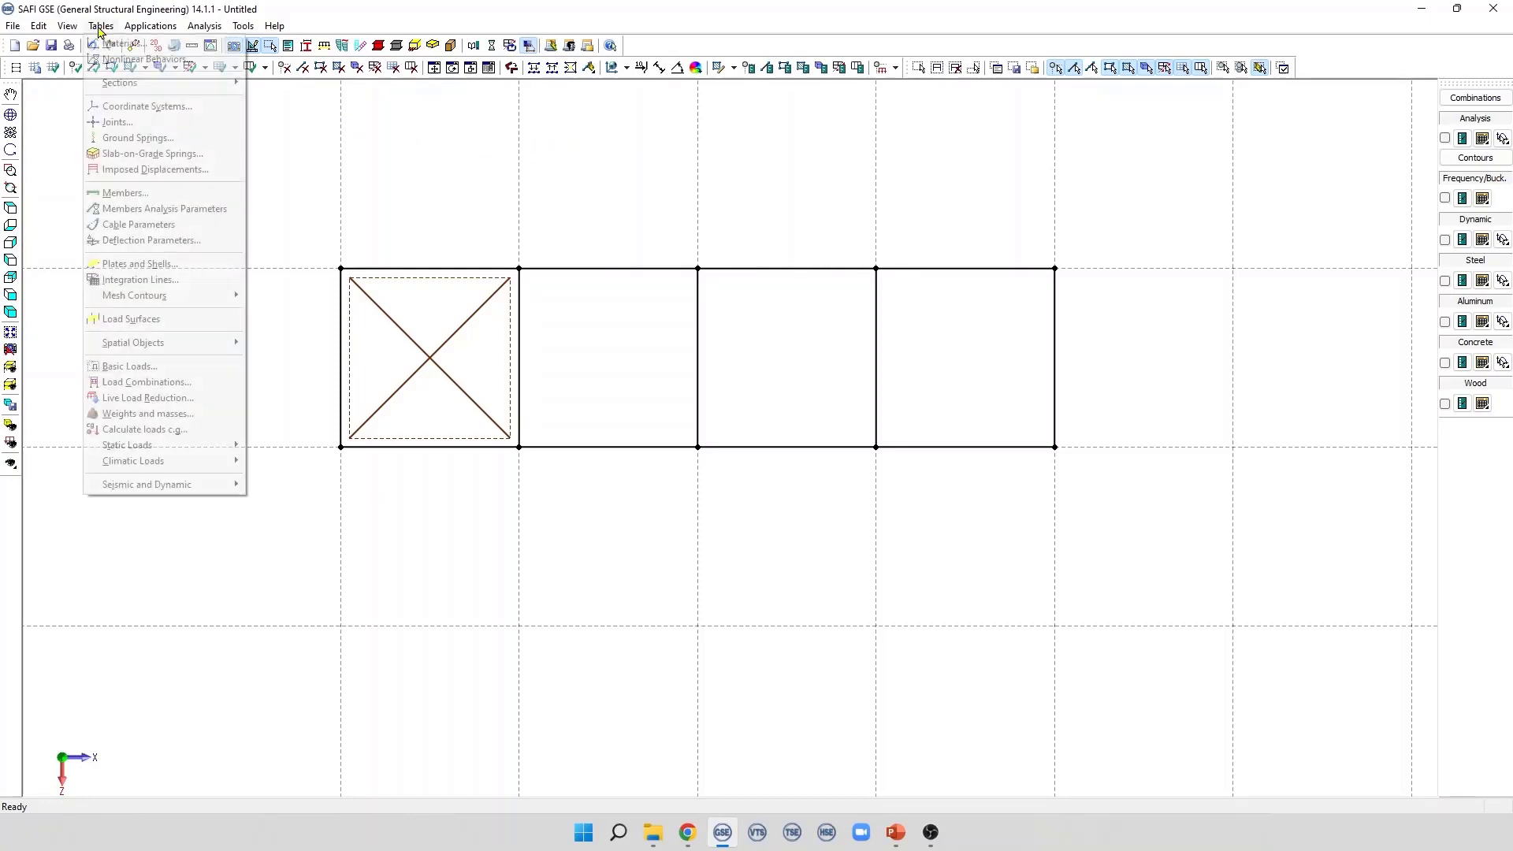
pyautogui.click(204, 319)
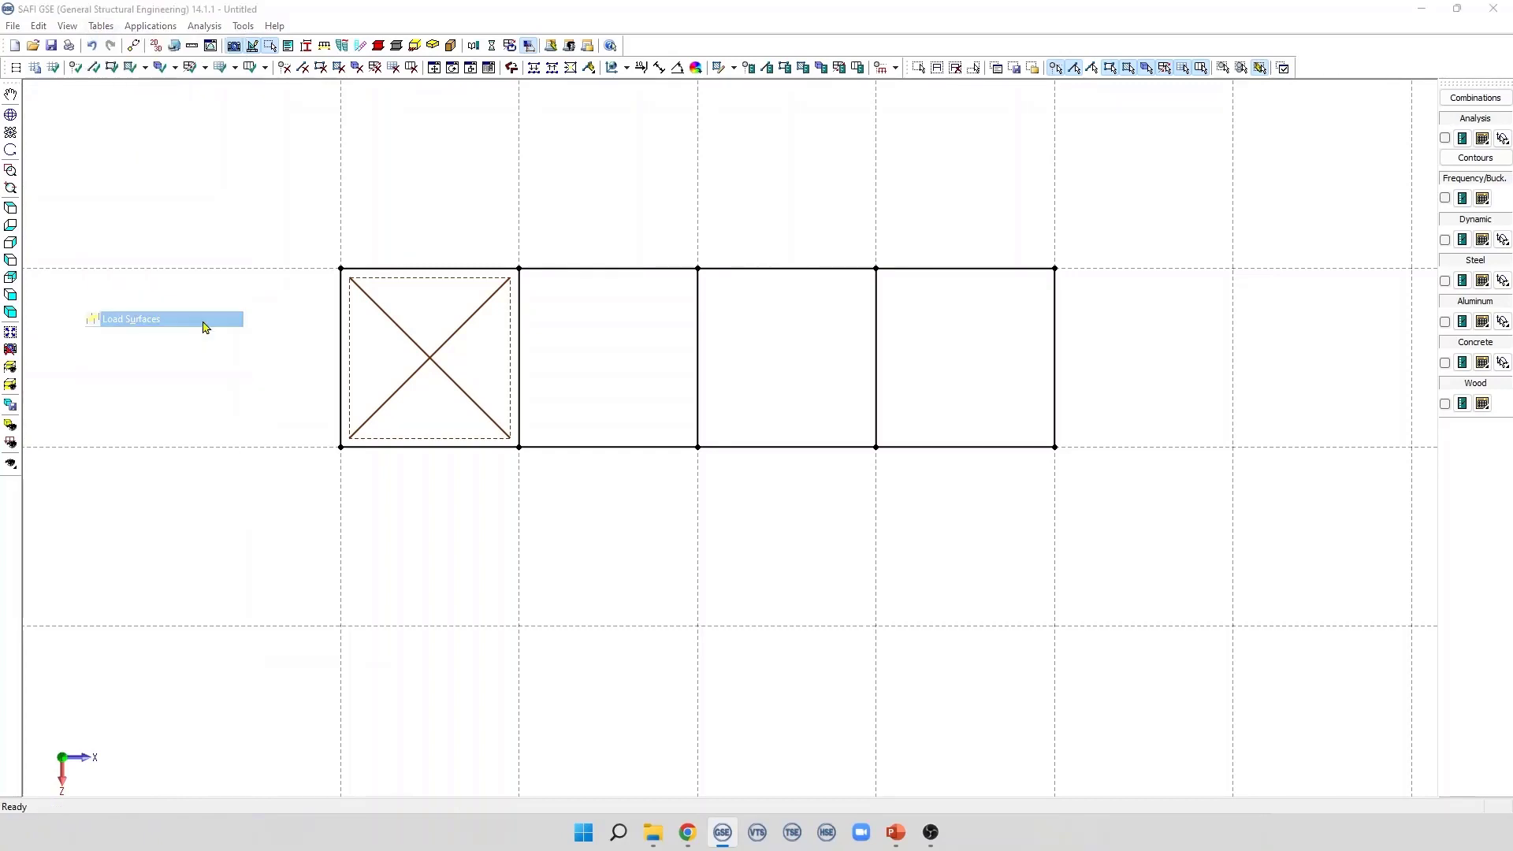
pyautogui.moveTo(358, 124); pyautogui.dragTo(399, 151)
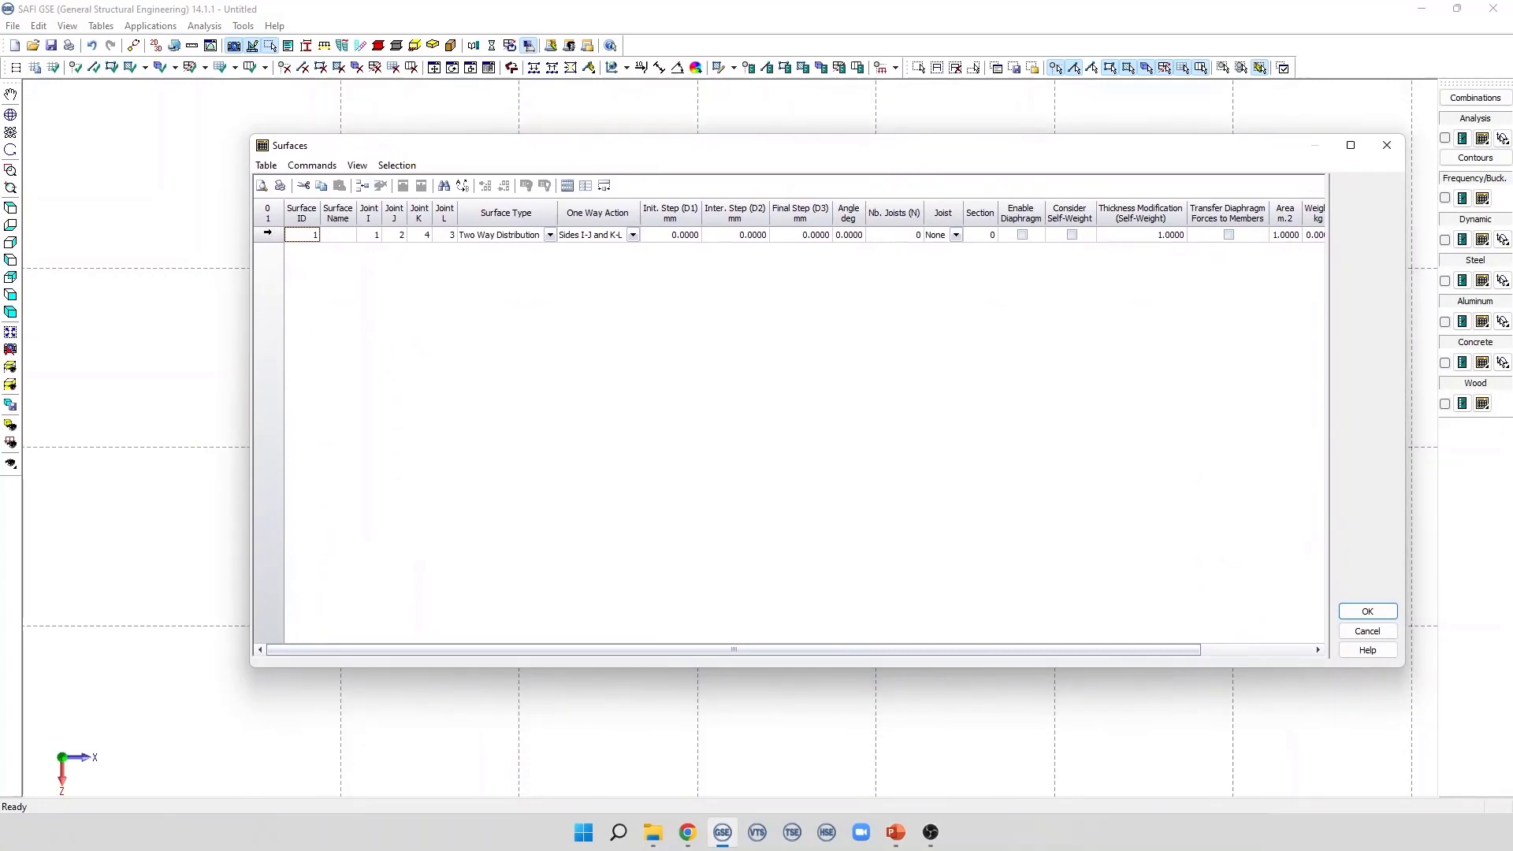
pyautogui.click(268, 234)
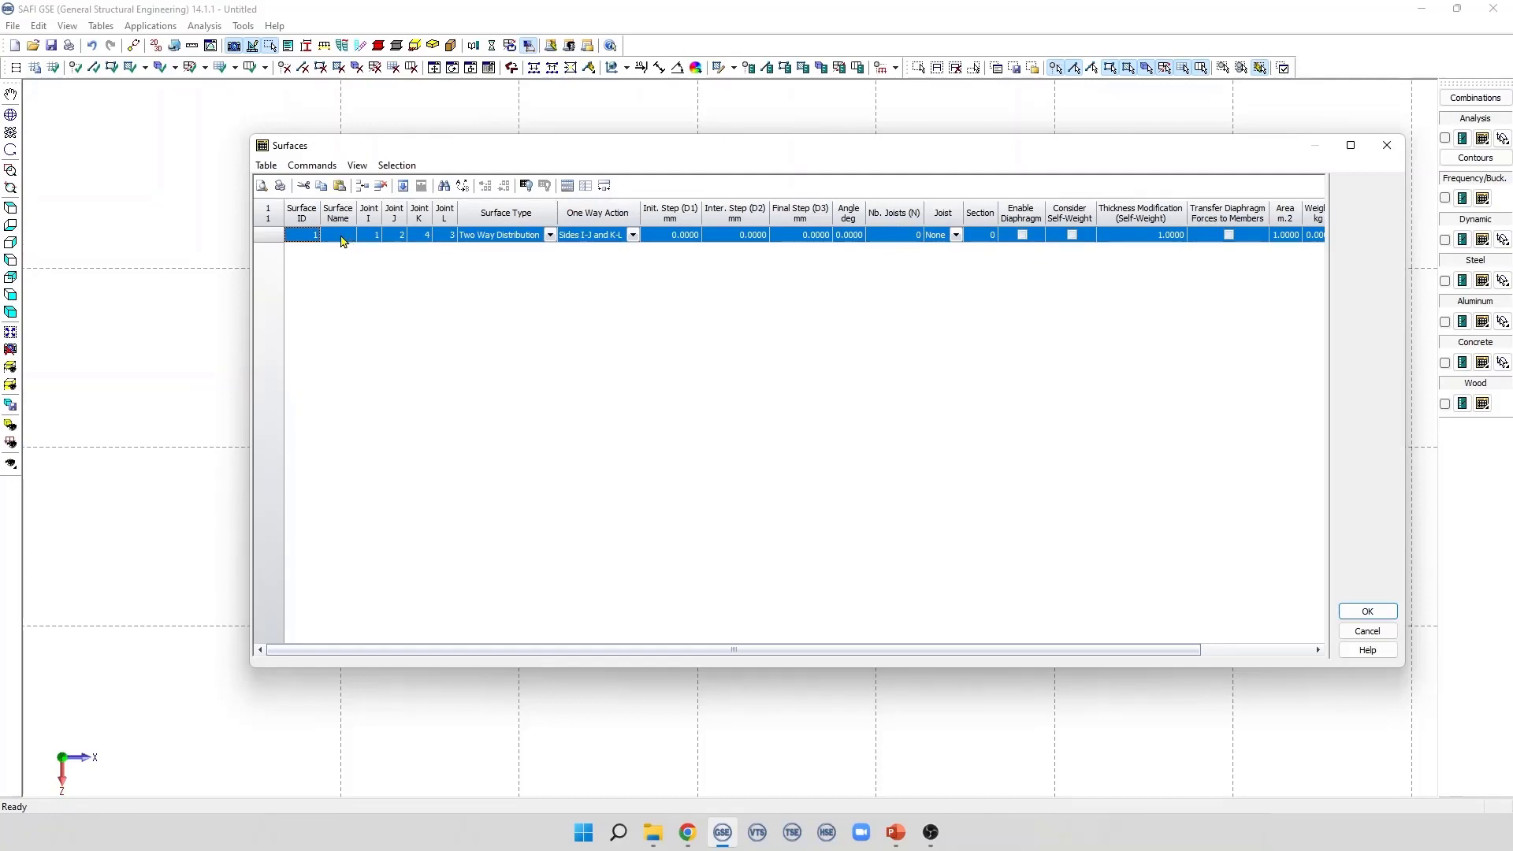
pyautogui.press('Down')
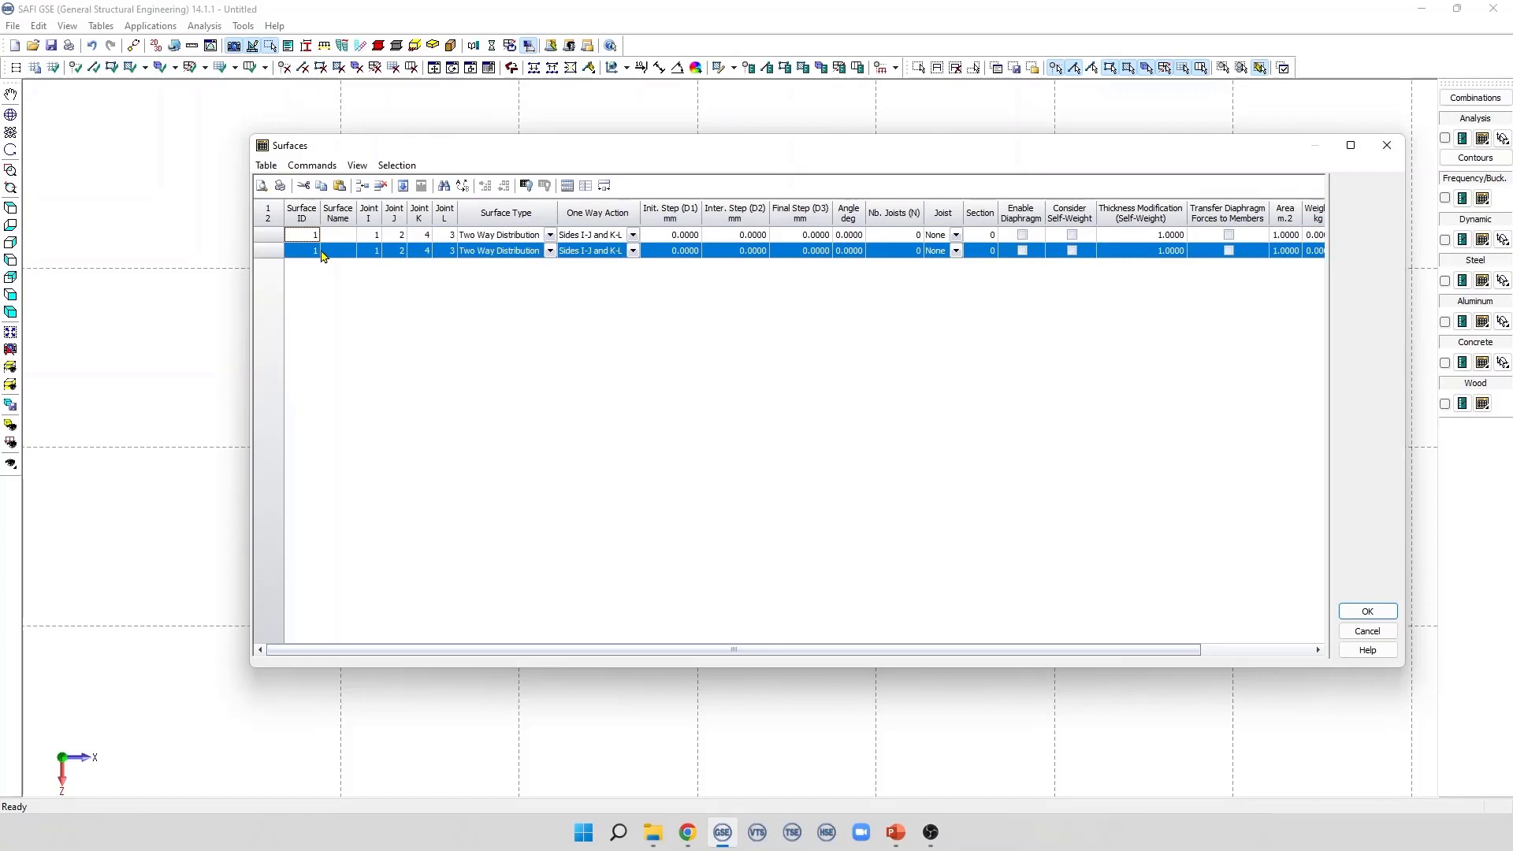
pyautogui.click(312, 250)
pyautogui.write('2')
pyautogui.press('Return')
# Delete the duplicated row 2 and close the table, keeping only surface 1
pyautogui.click(379, 187)
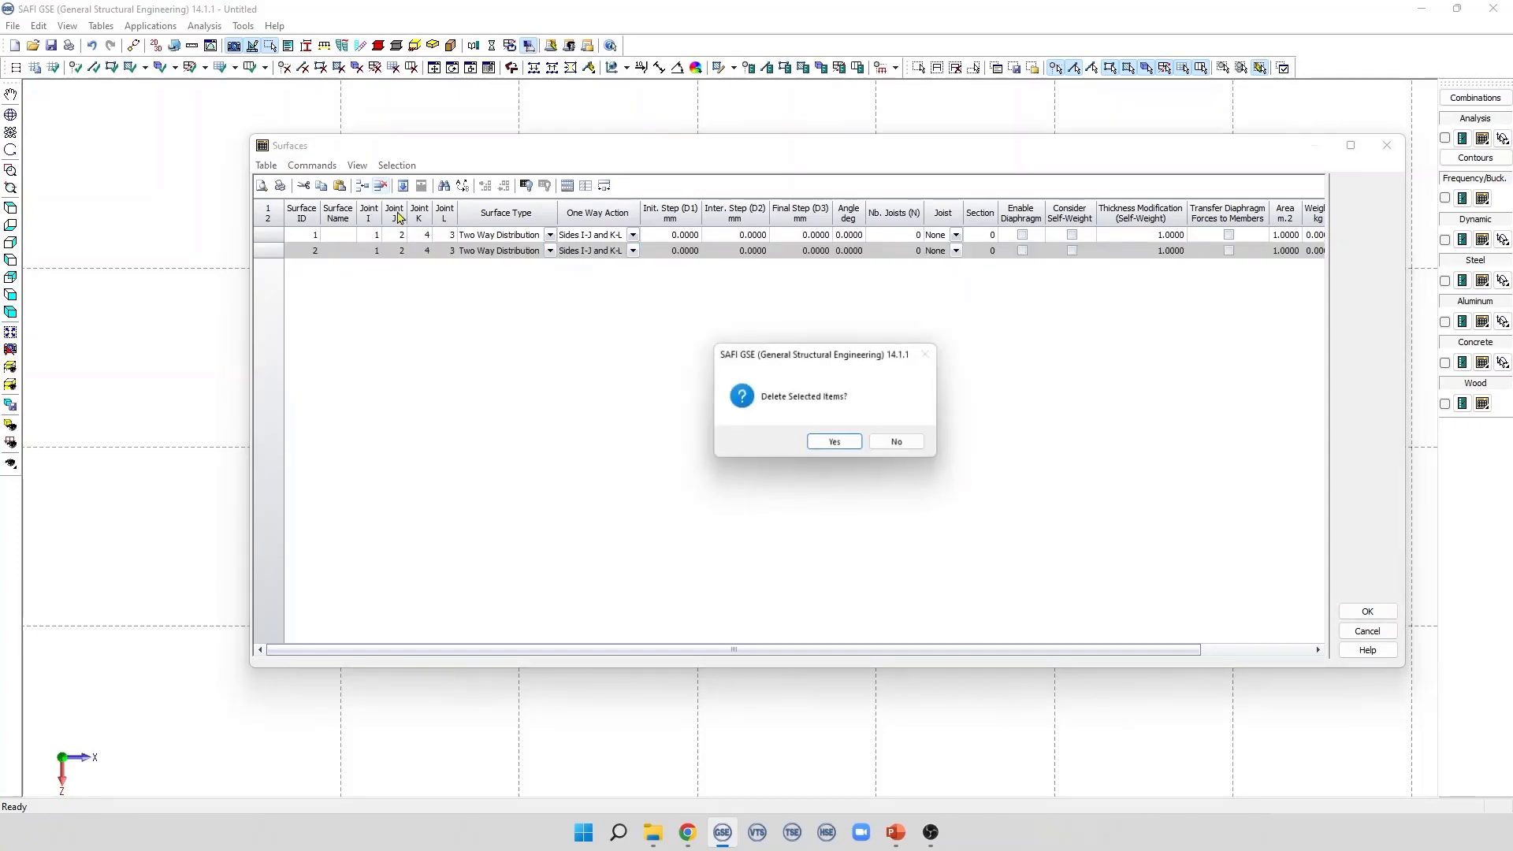
pyautogui.click(837, 444)
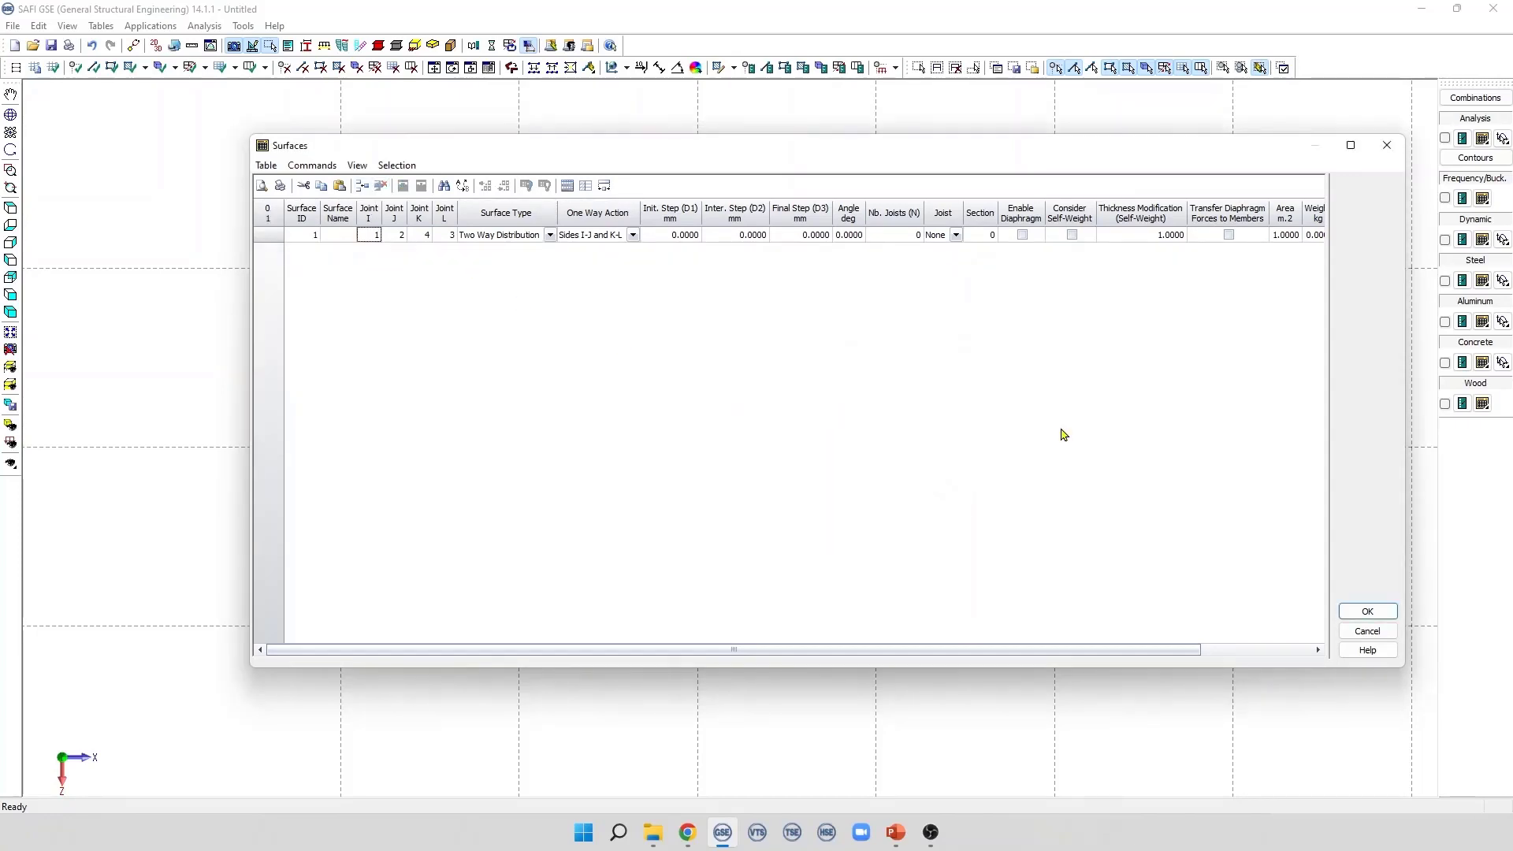
pyautogui.click(1368, 611)
# Copy the first bay's surface 3 times with a 1000 mm x-displacement picked between joints
pyautogui.click(418, 355)
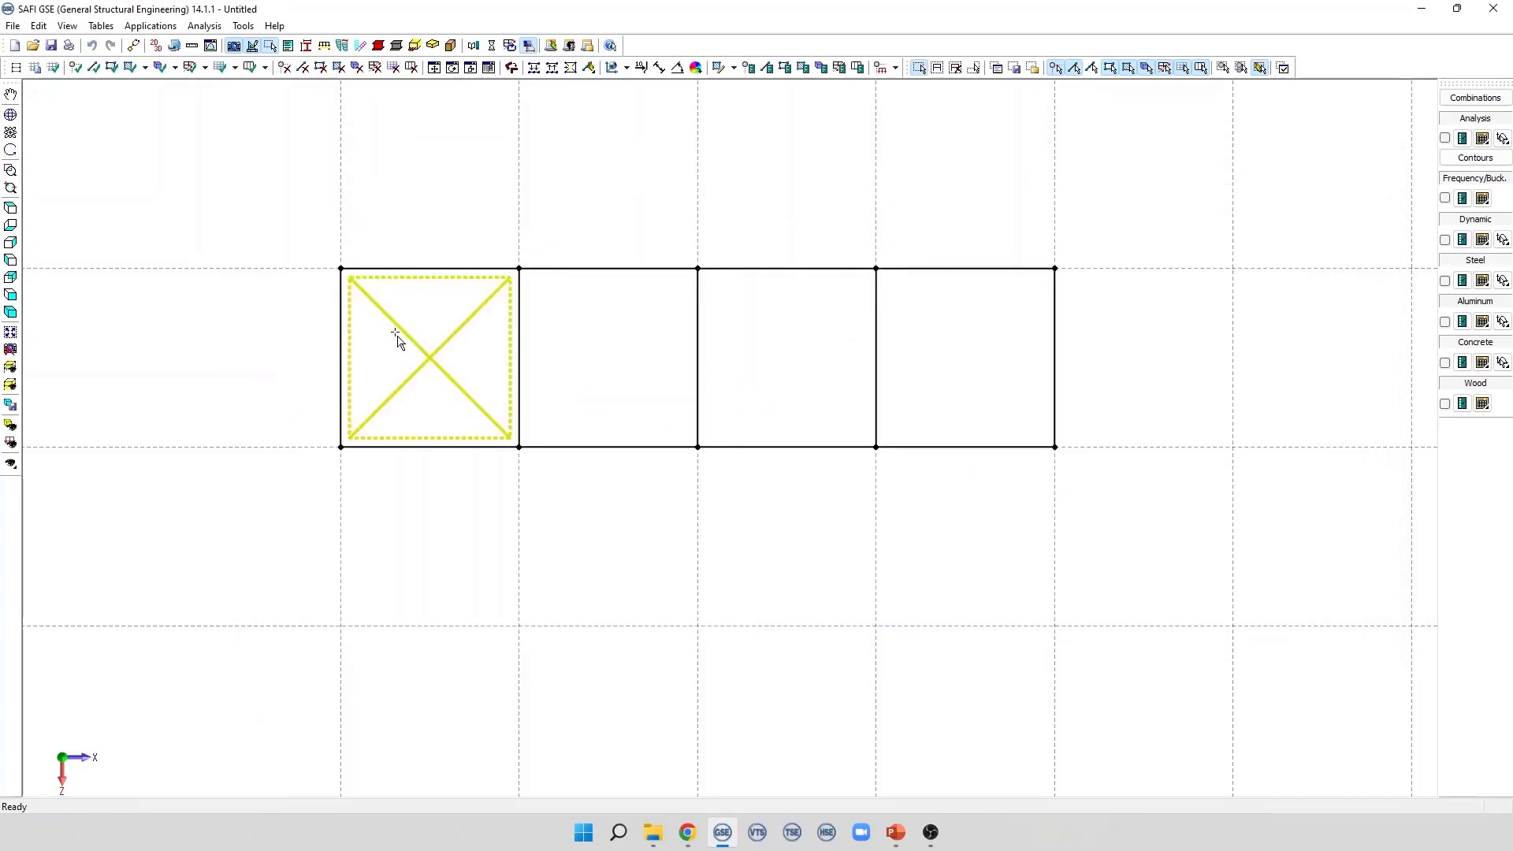
pyautogui.click(434, 68)
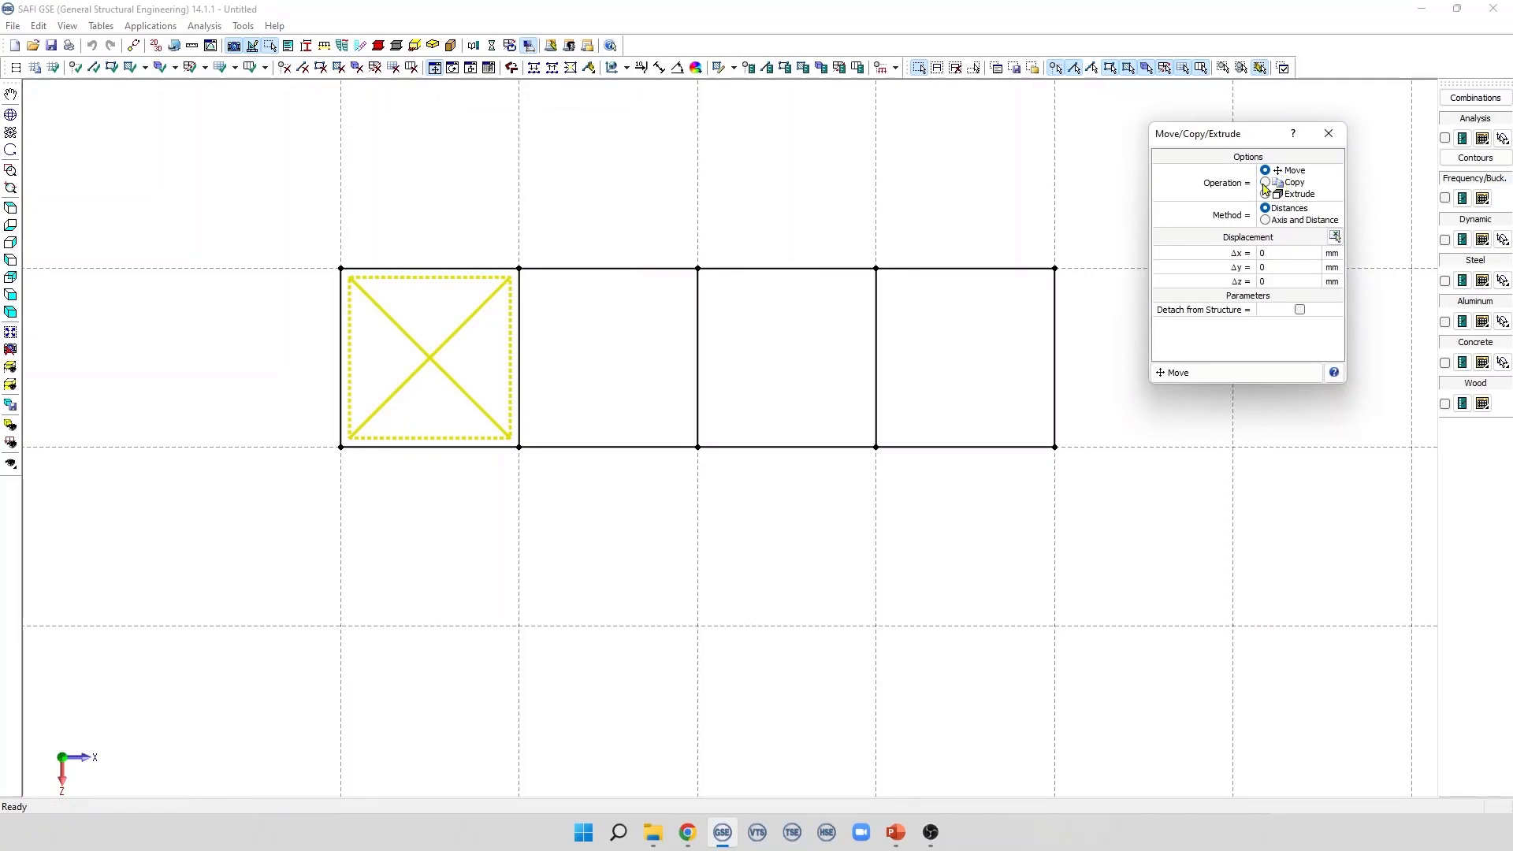
pyautogui.click(1269, 186)
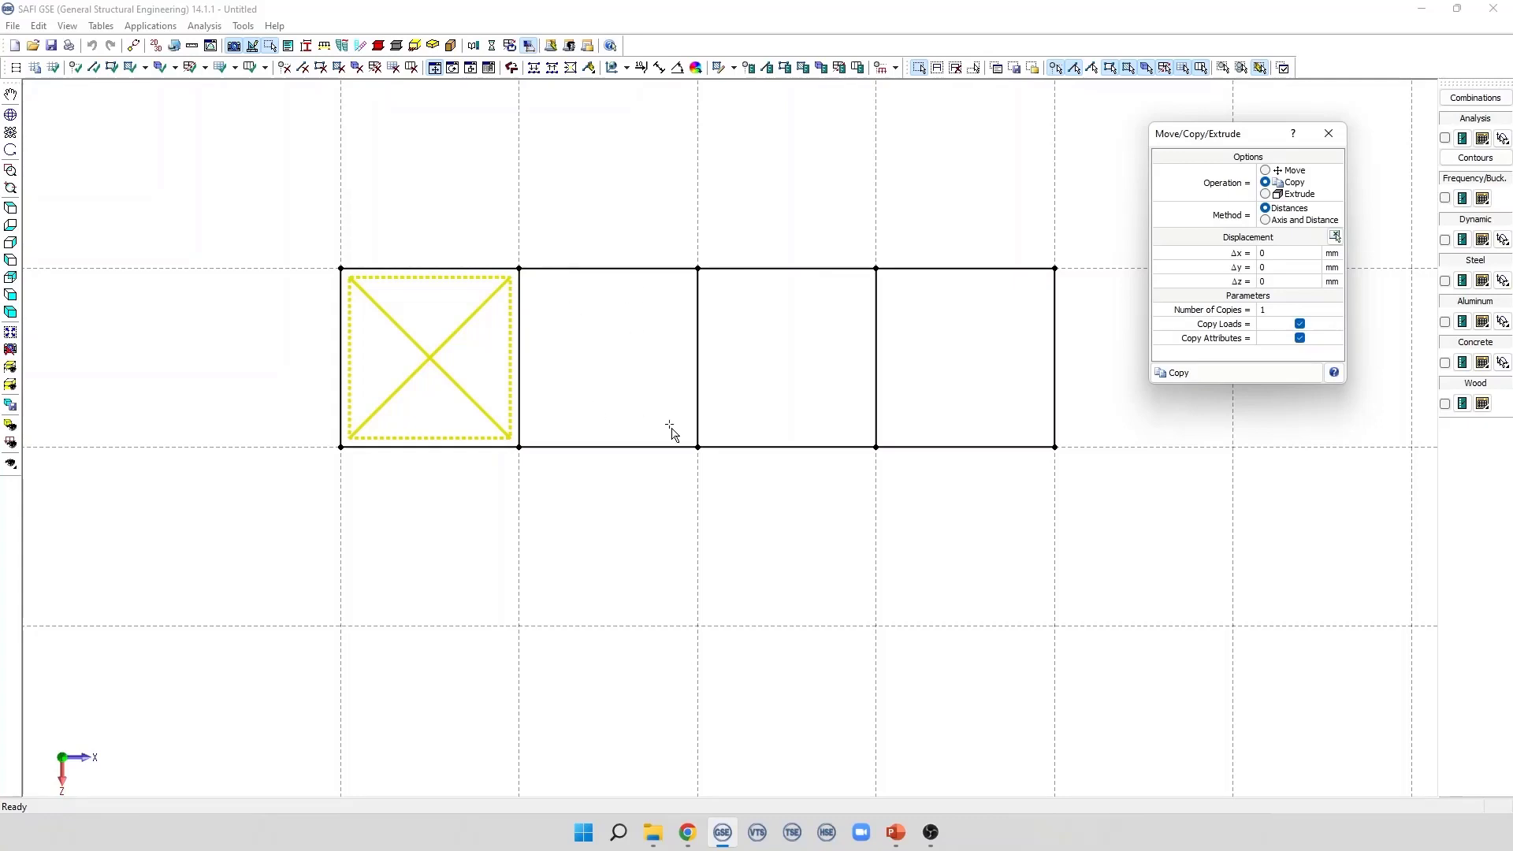
pyautogui.click(1335, 237)
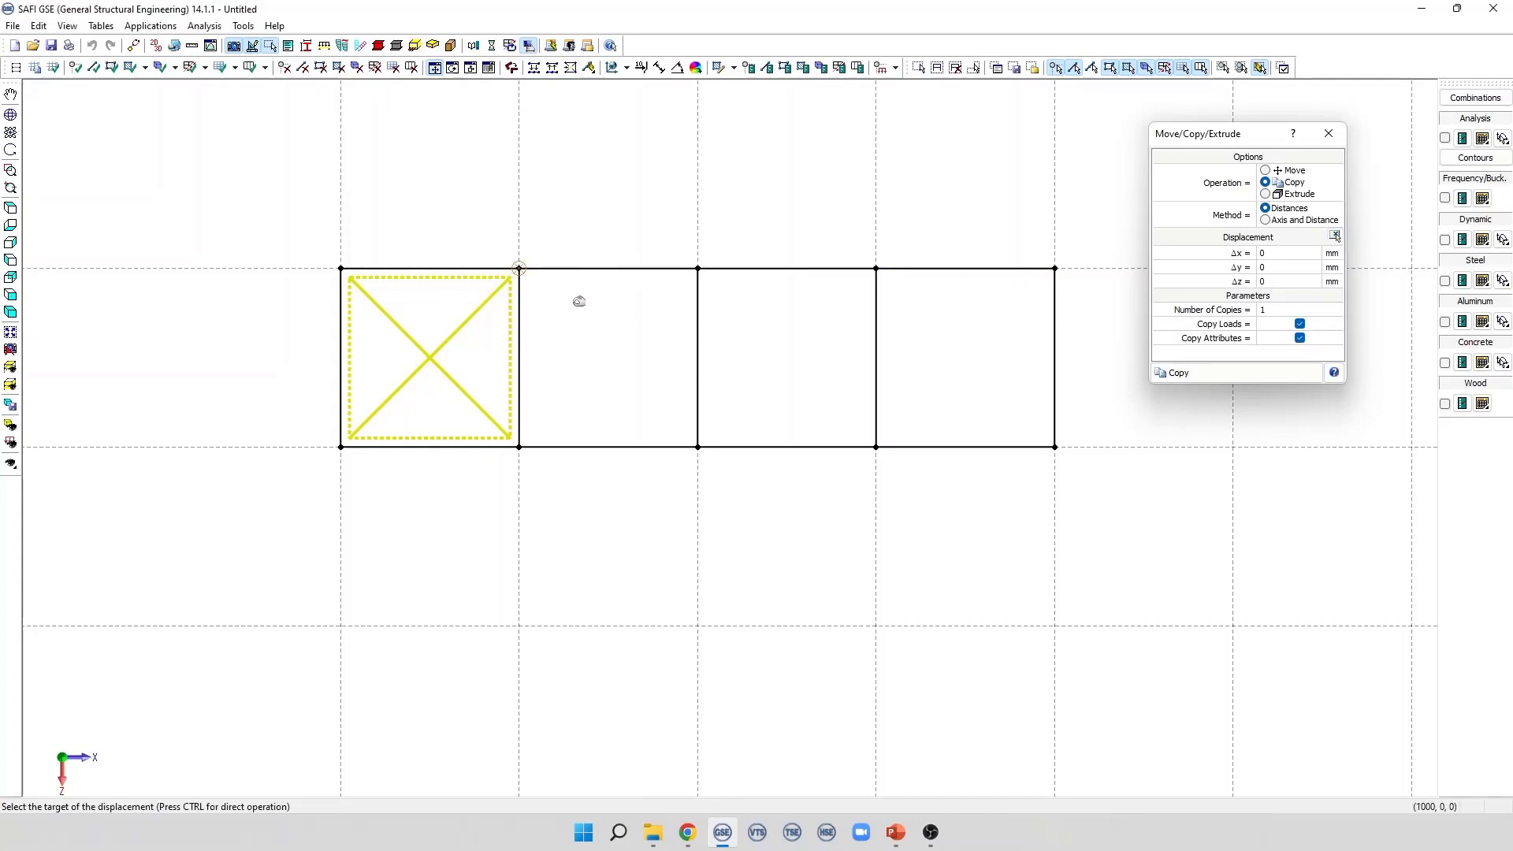
pyautogui.click(340, 269)
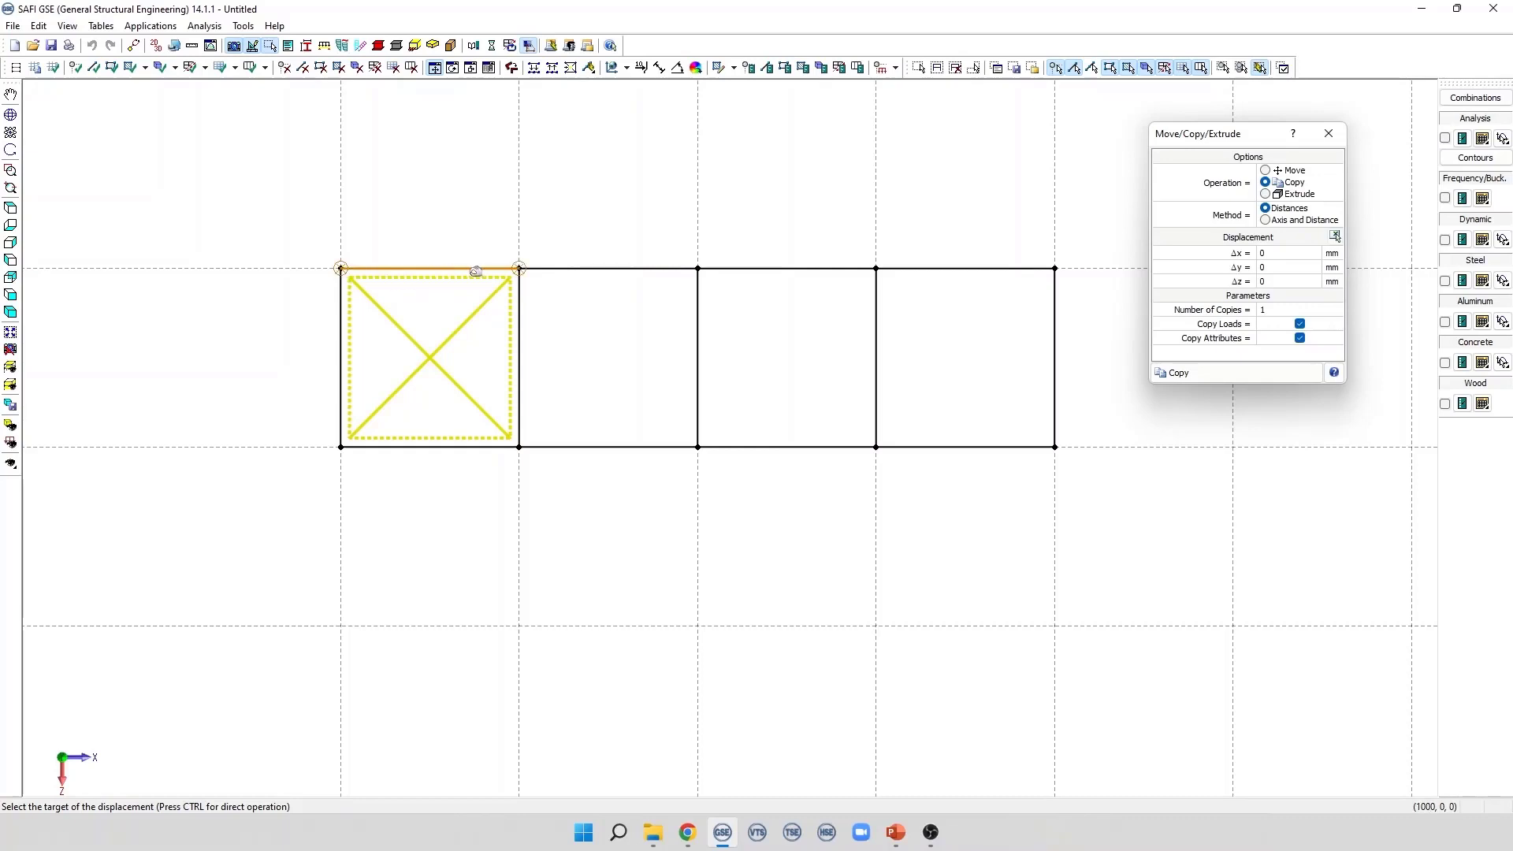
pyautogui.click(518, 268)
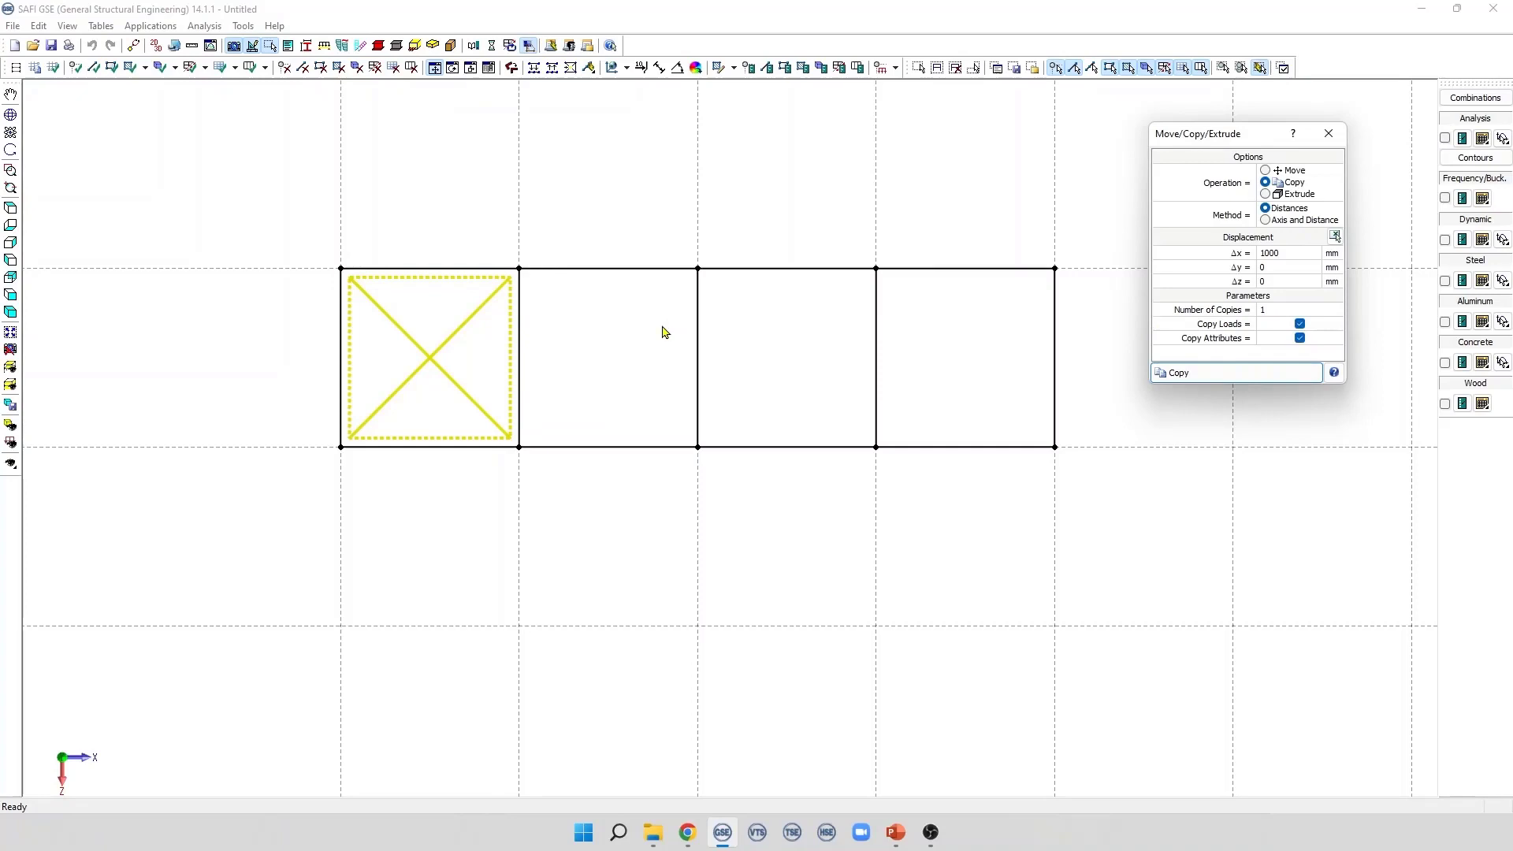
pyautogui.click(1273, 308)
pyautogui.click(1259, 374)
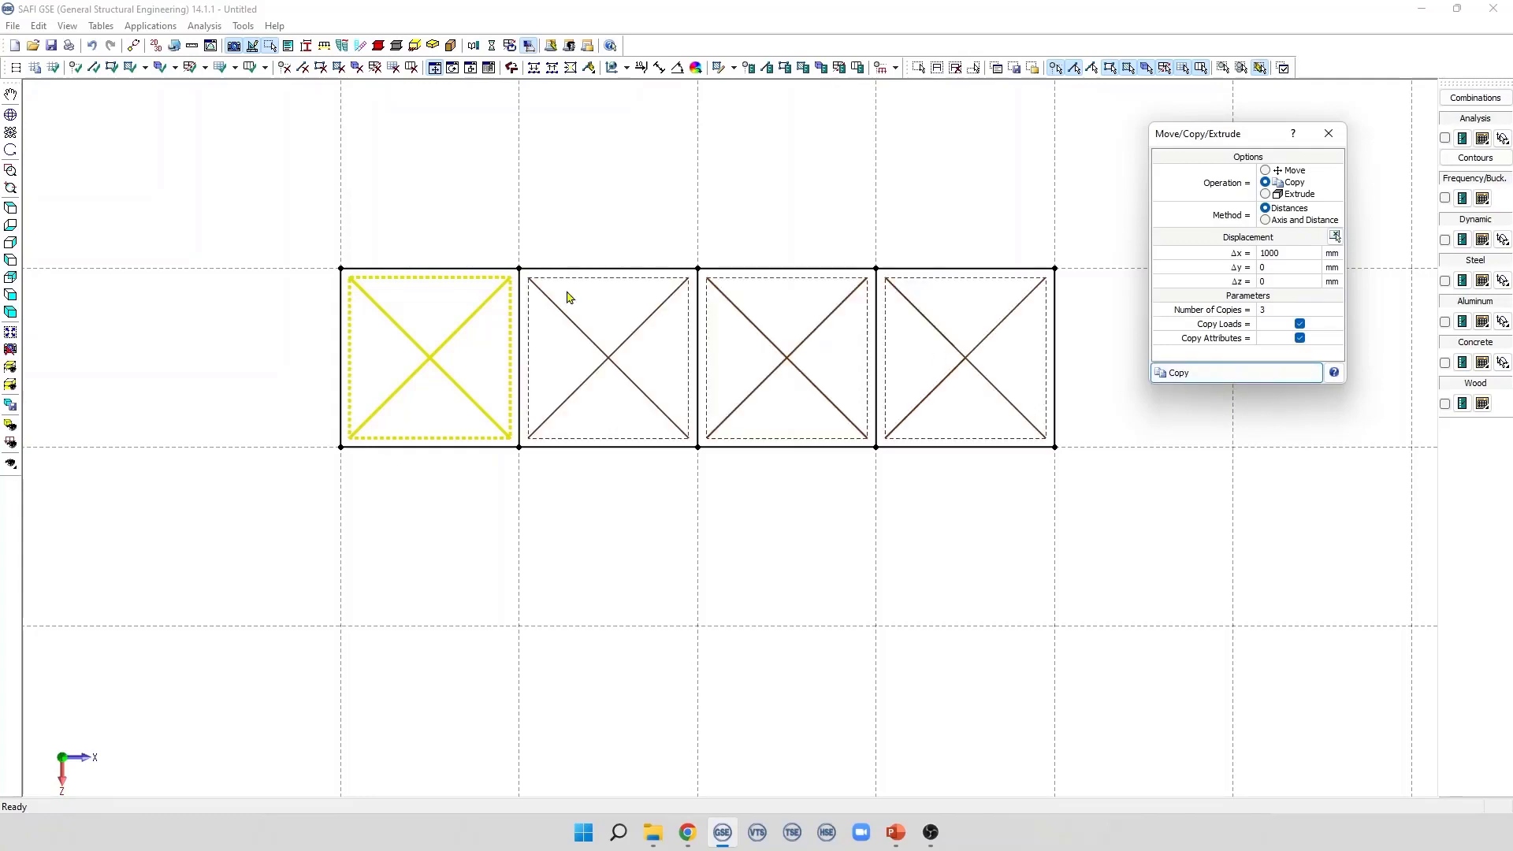
pyautogui.moveTo(652, 310); pyautogui.dragTo(338, 169, button='middle')
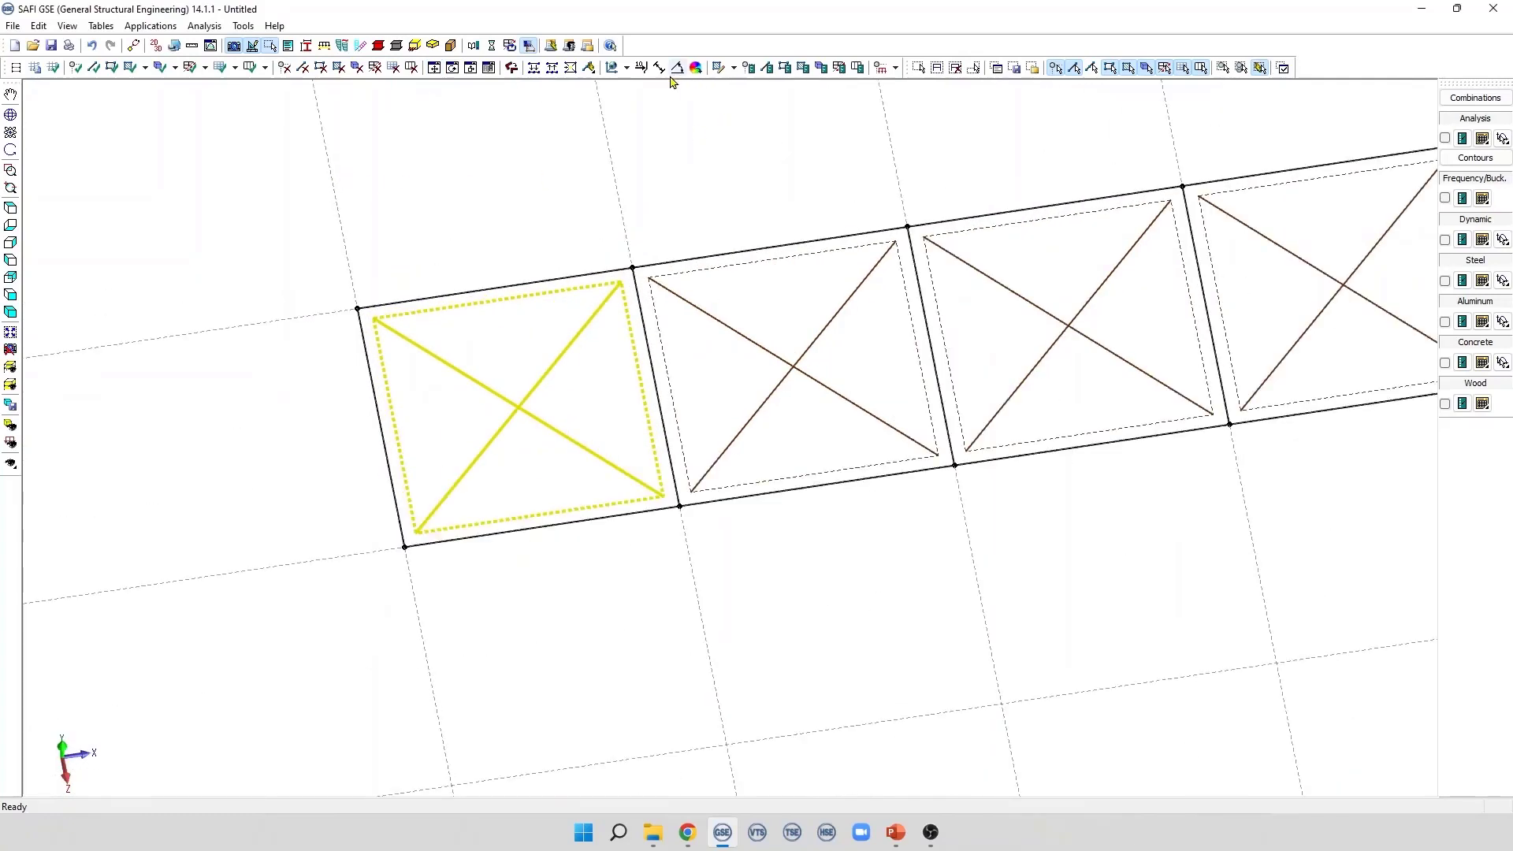
# Start editing surface 1 in the first bay and orbit the view around it
pyautogui.click(733, 68)
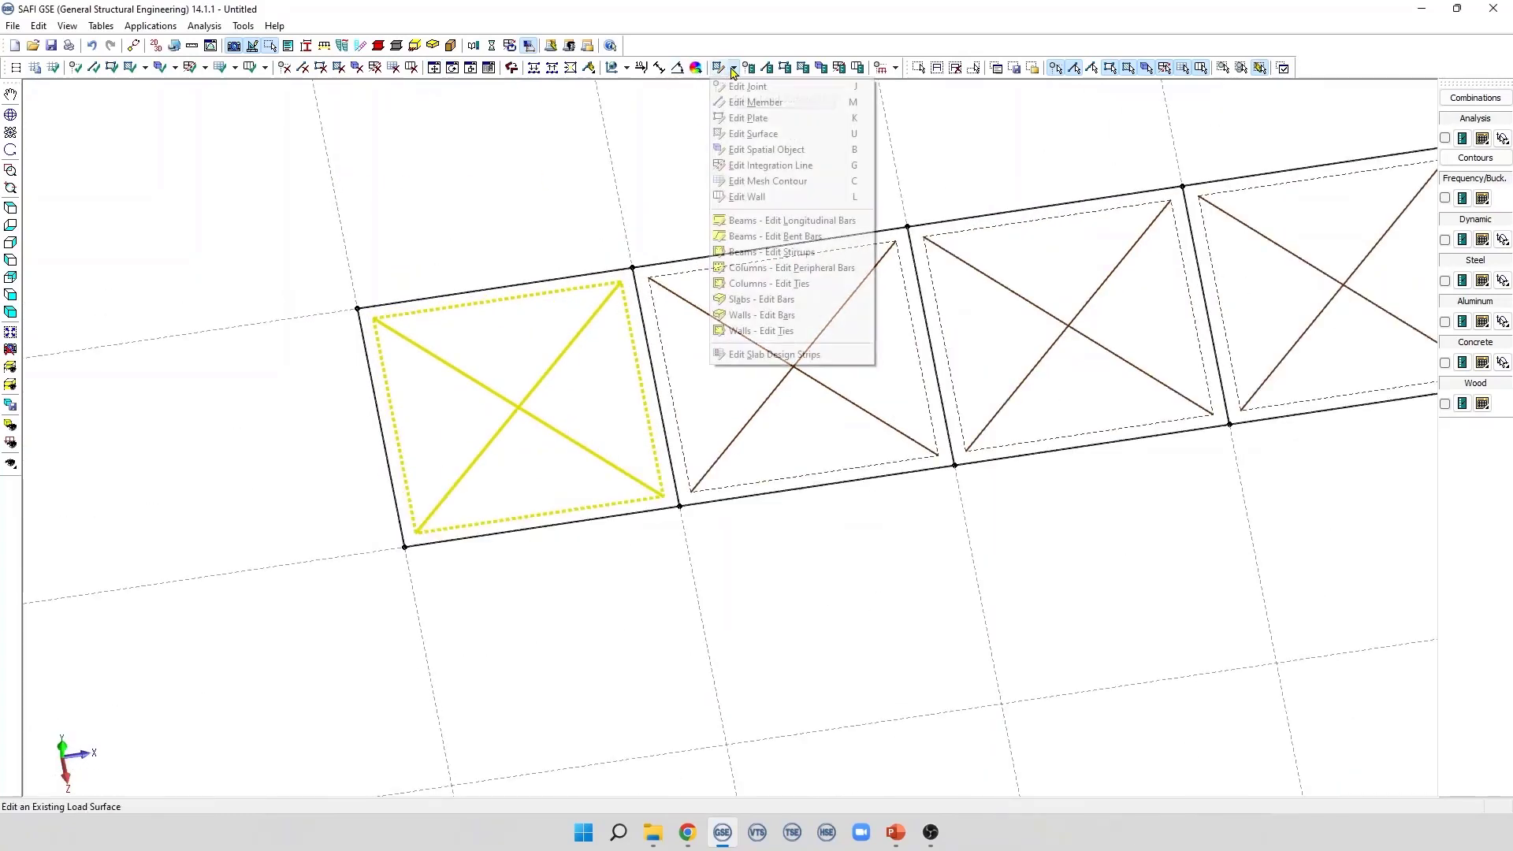
pyautogui.click(791, 136)
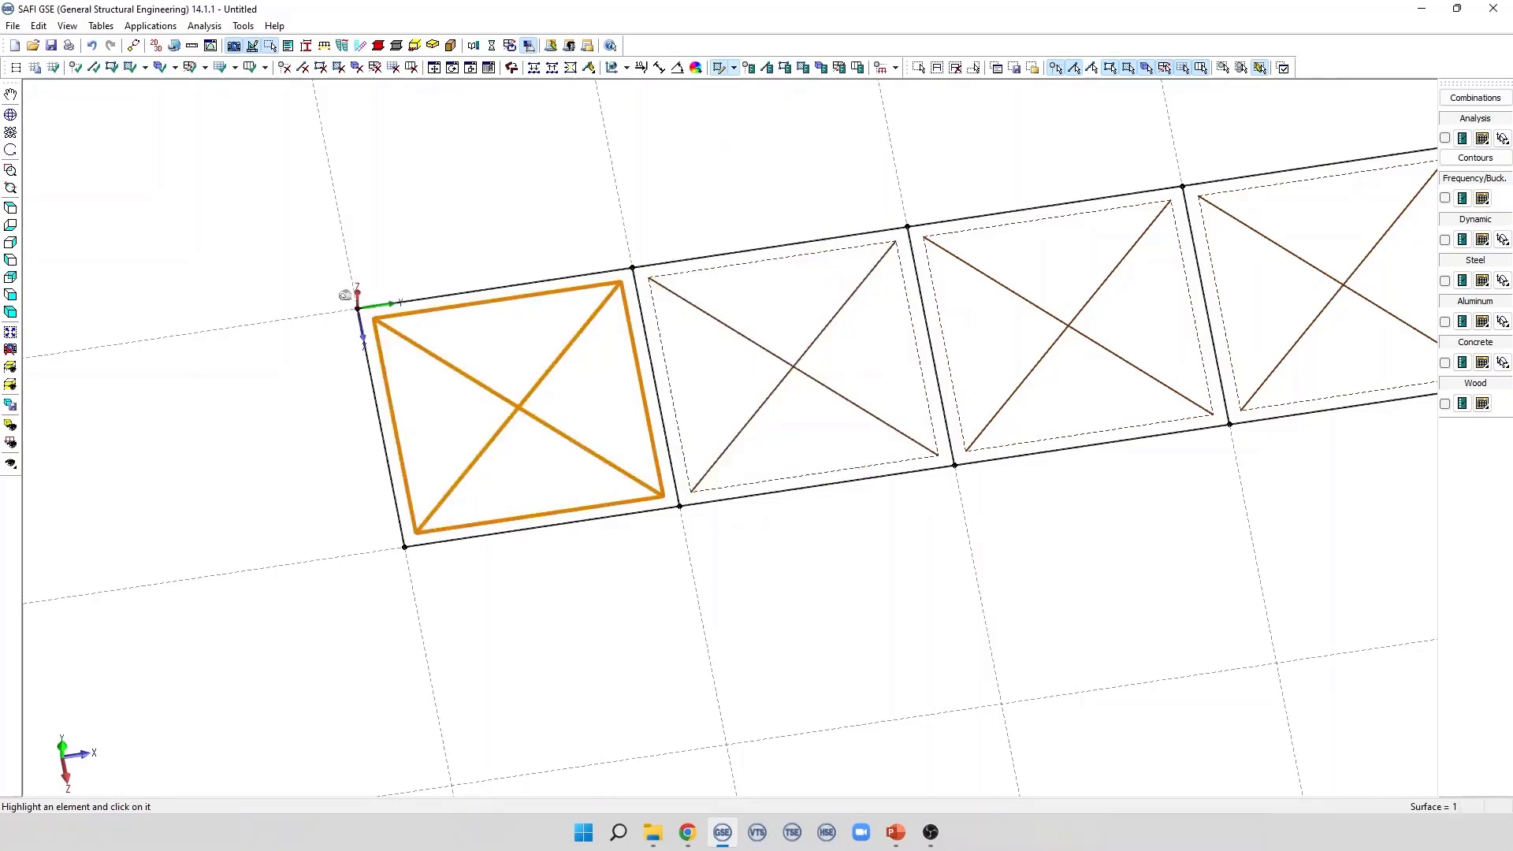
pyautogui.scroll(3, 347, 297)
pyautogui.moveTo(351, 304); pyautogui.dragTo(435, 315, button='middle')
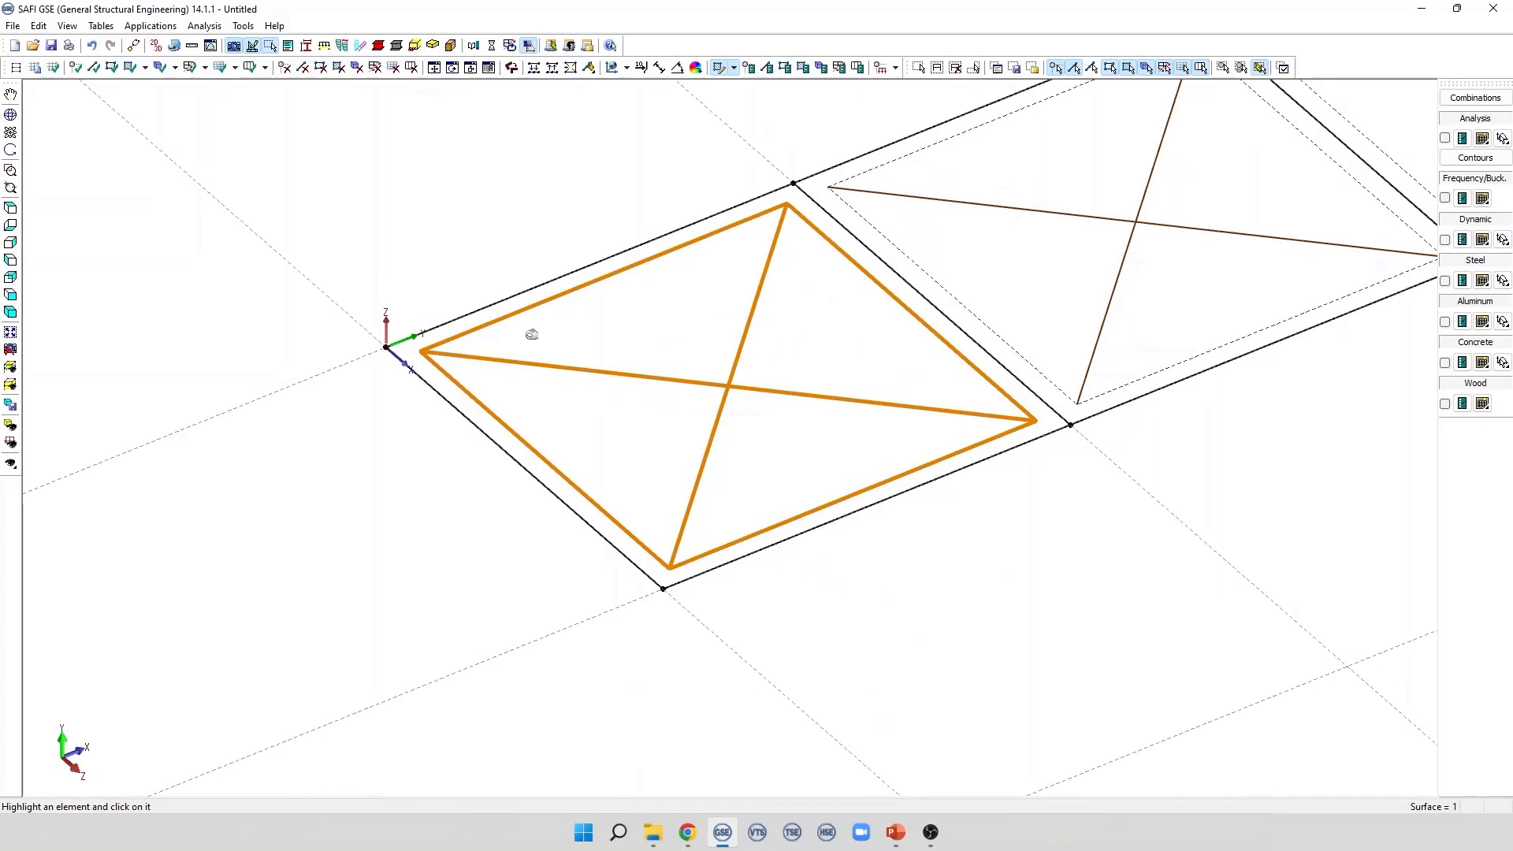
pyautogui.scroll(-2, 455, 347)
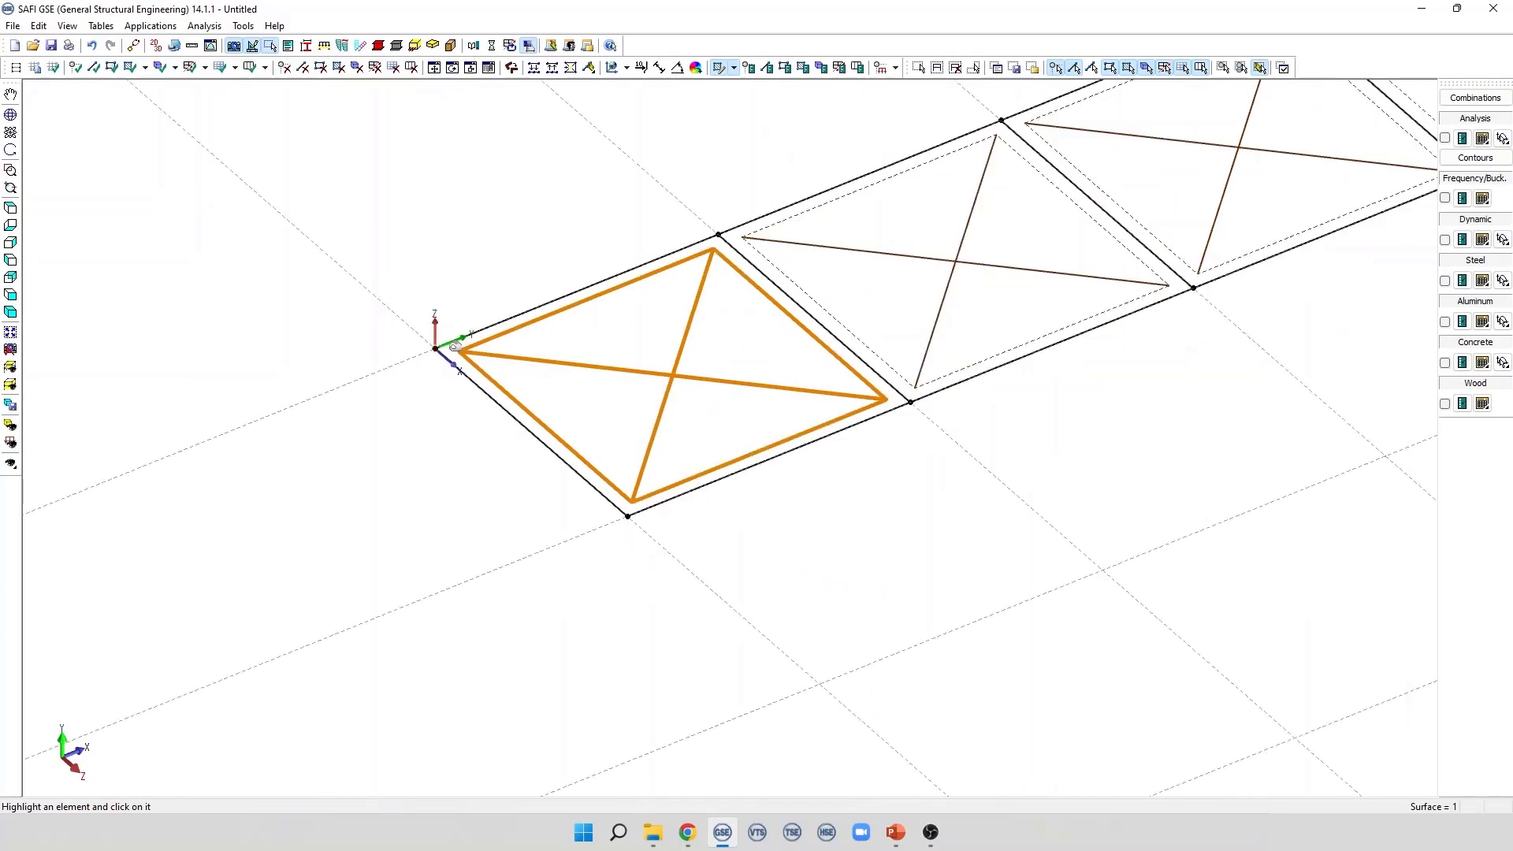
# Create a new loading surface from the second bay's corner joints
pyautogui.click(131, 67)
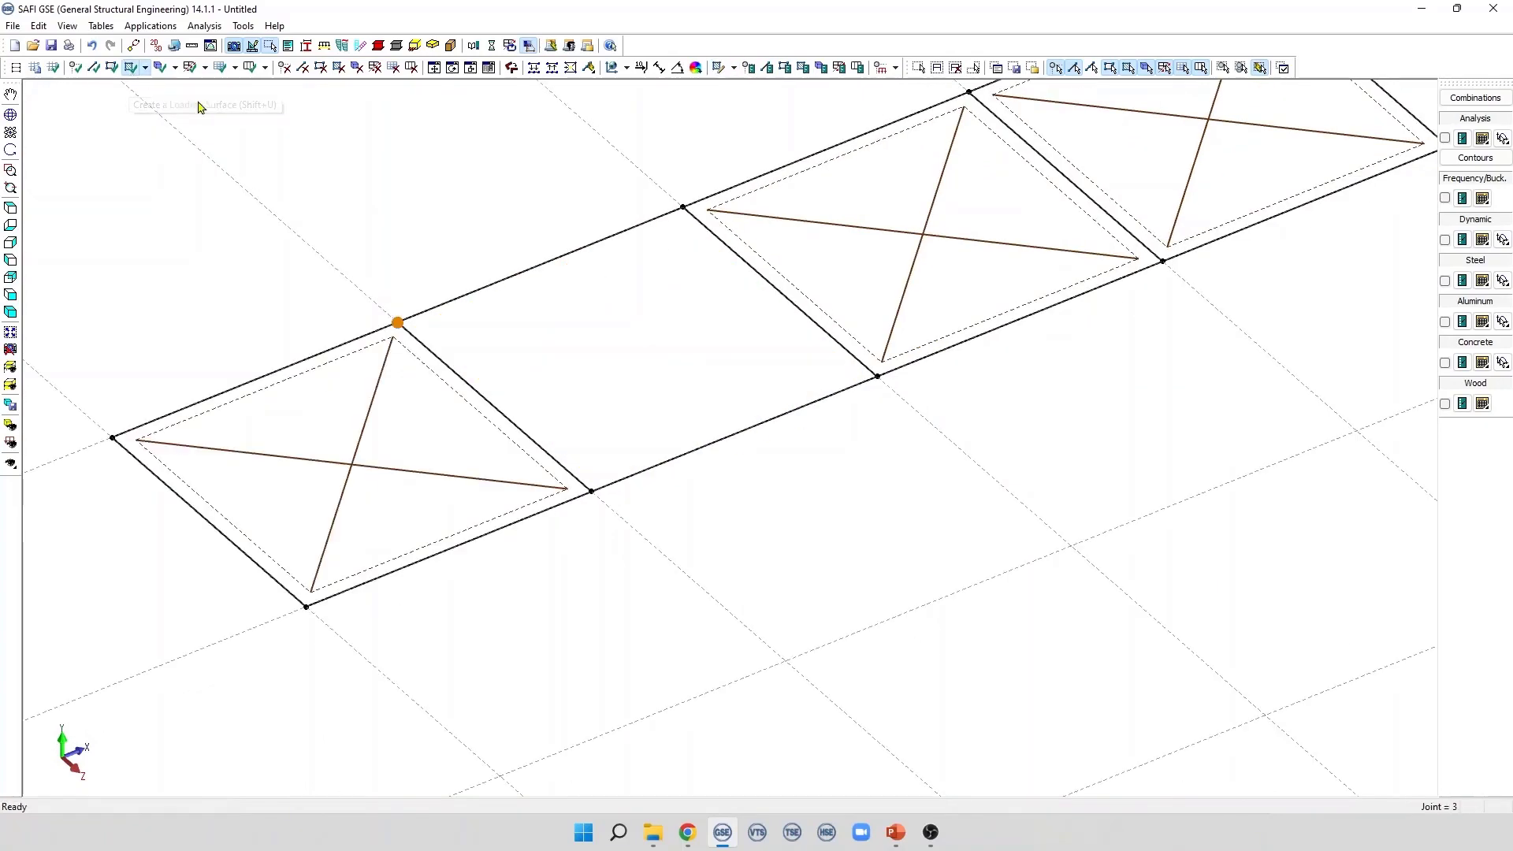
pyautogui.click(469, 353)
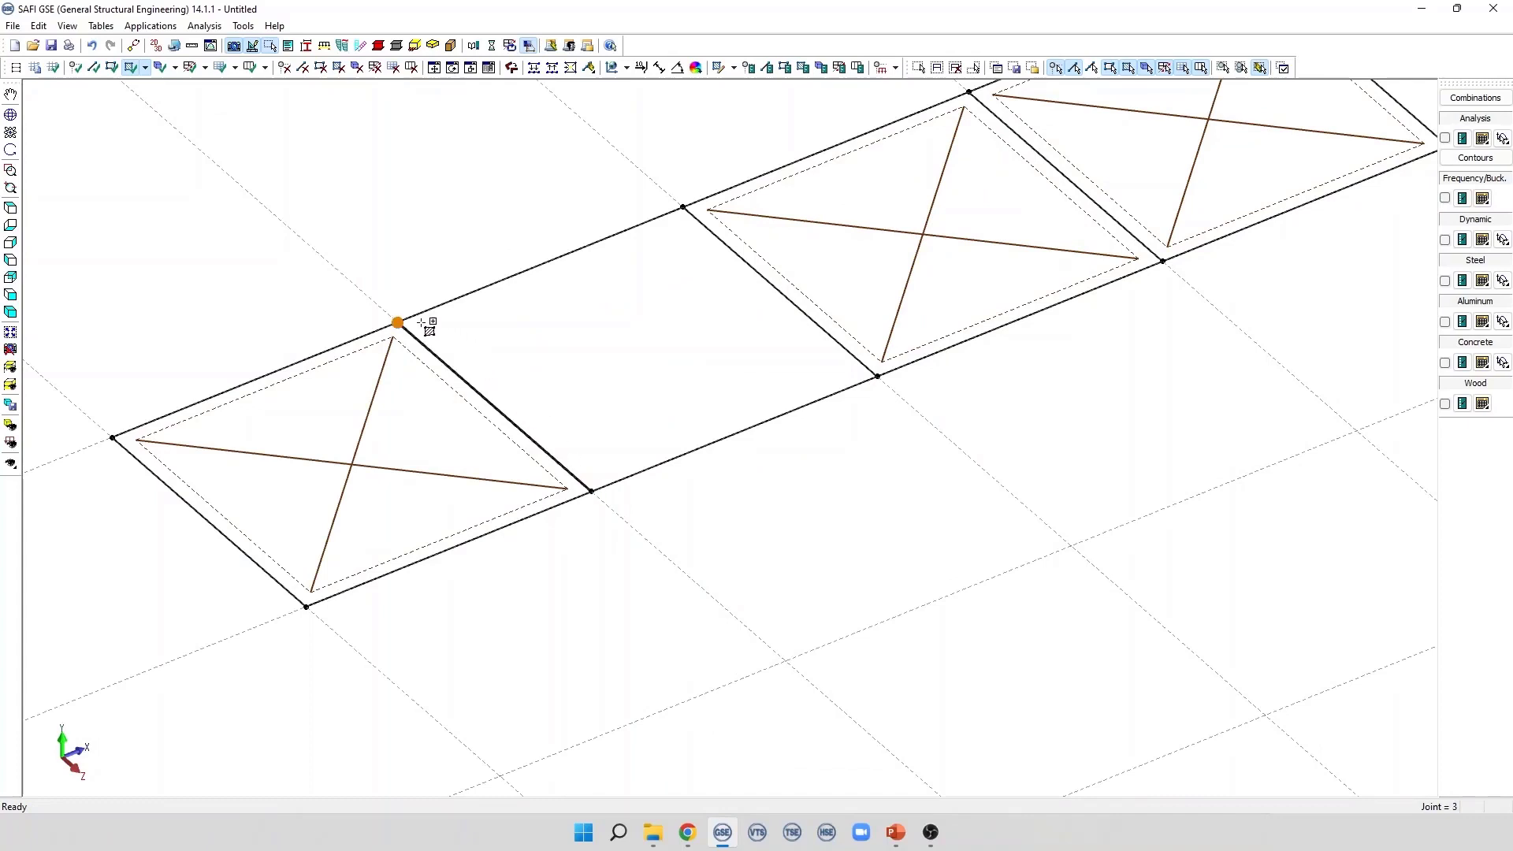
pyautogui.click(583, 266)
pyautogui.click(877, 376)
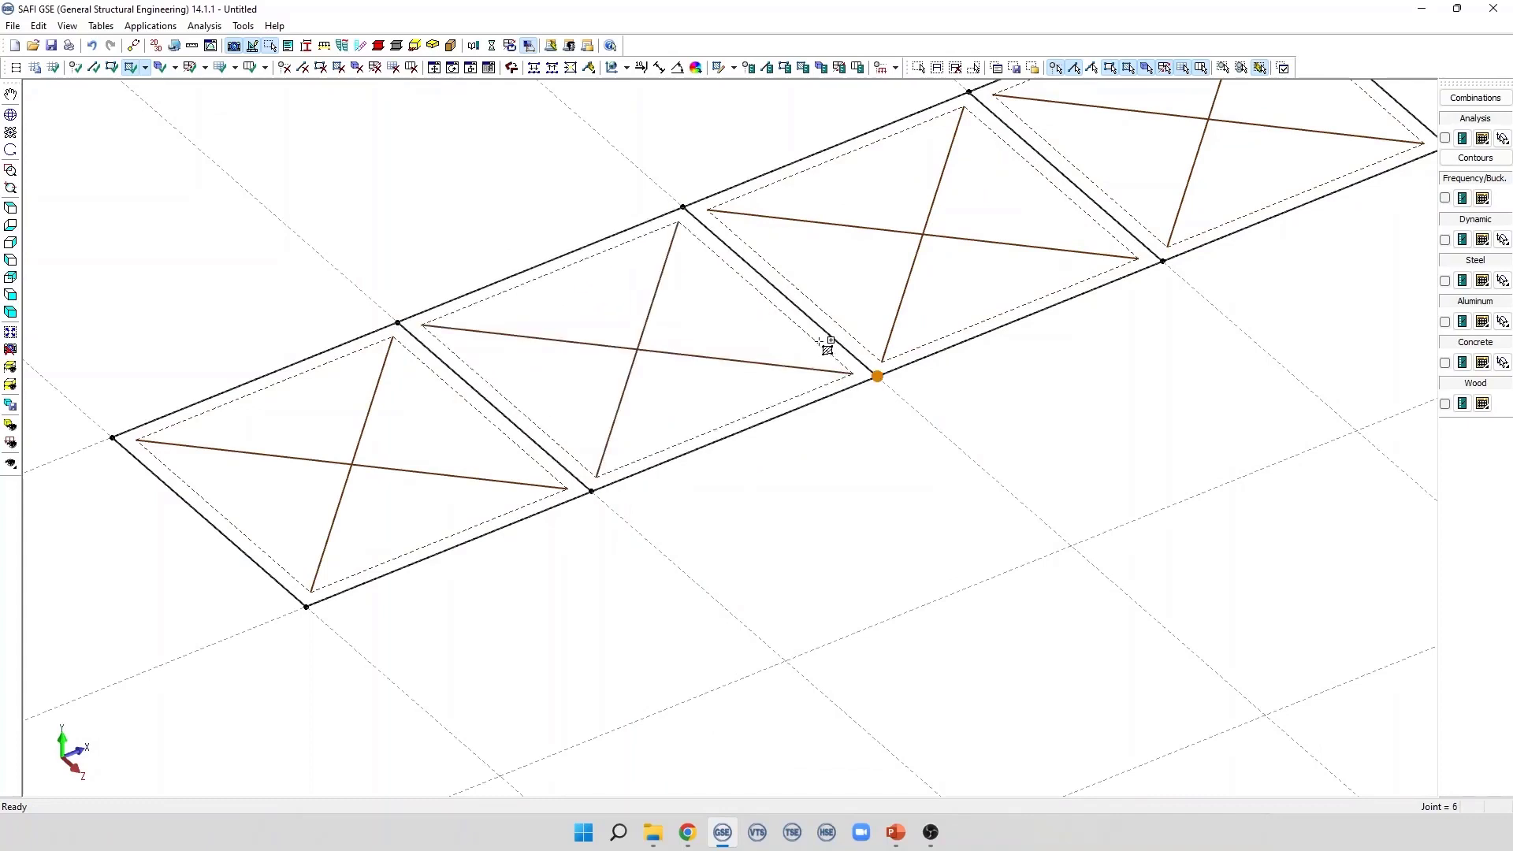
pyautogui.click(734, 67)
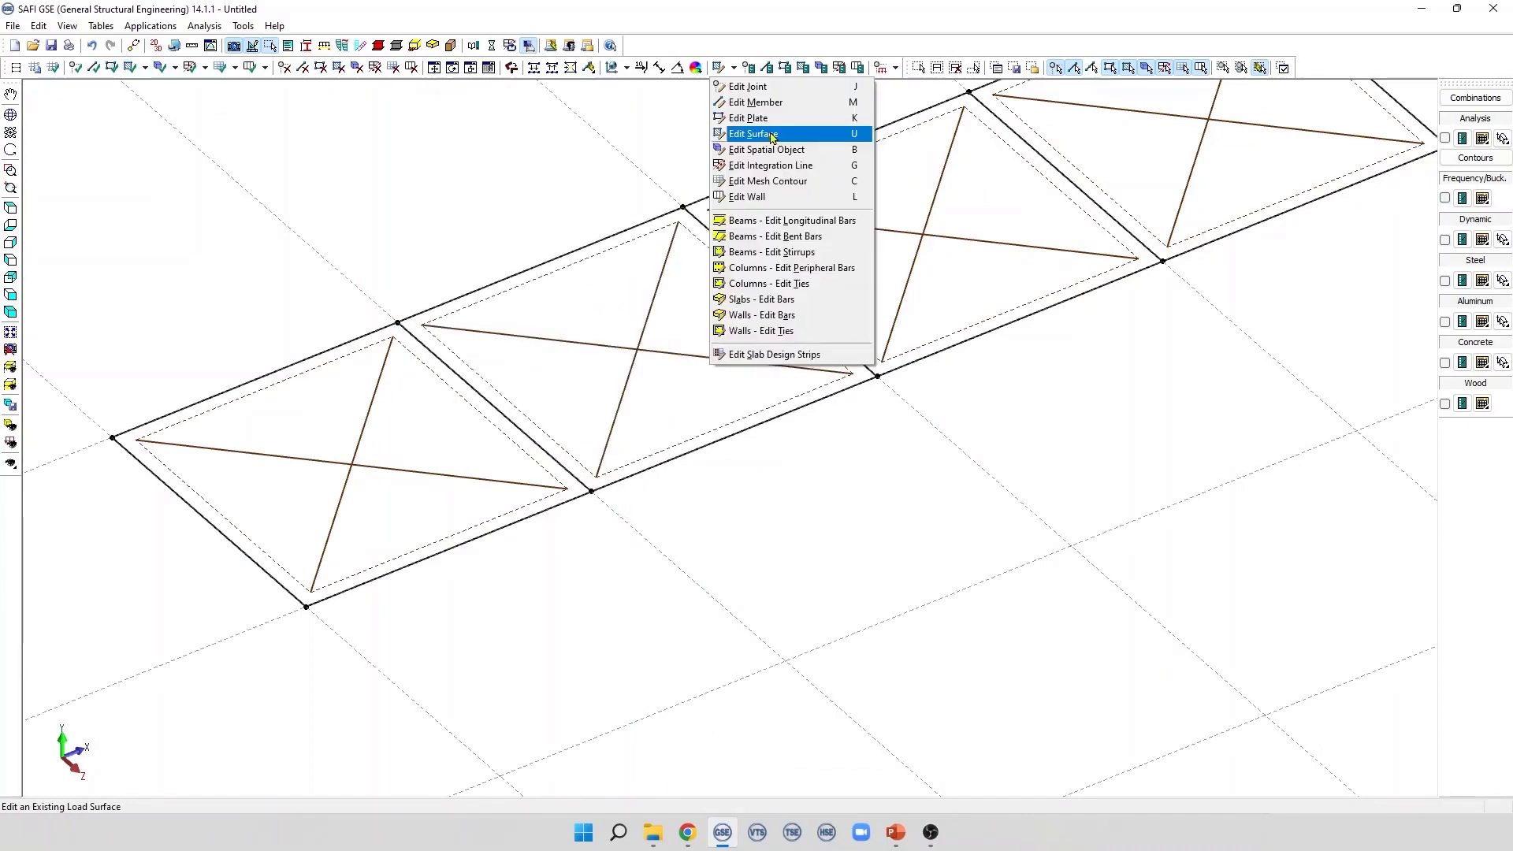
# Reverse the second bay surface's joint order in Surface Attributes so local z points up
pyautogui.click(771, 136)
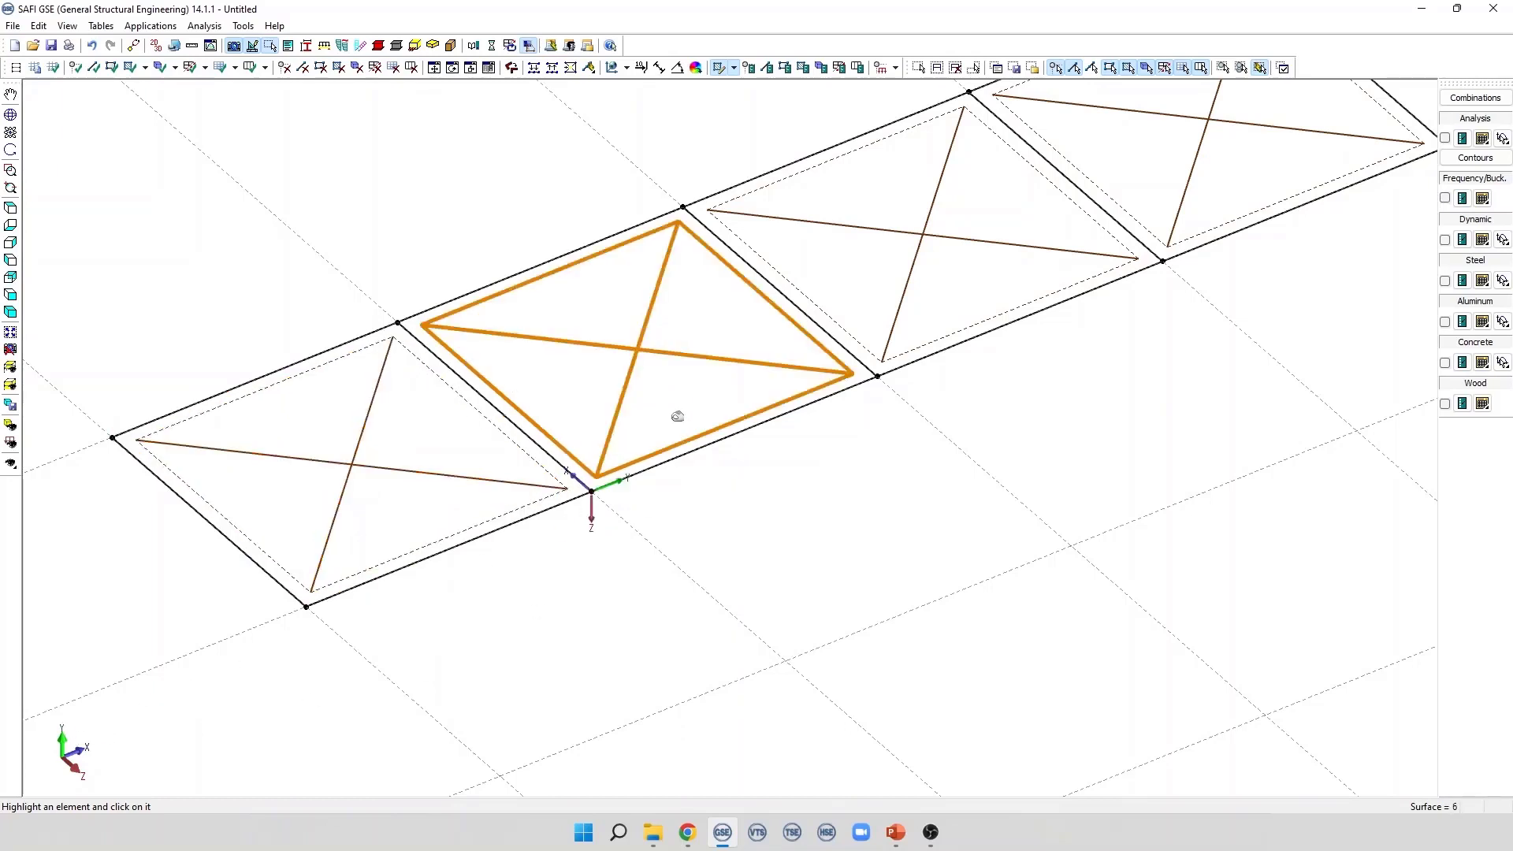
pyautogui.click(569, 382)
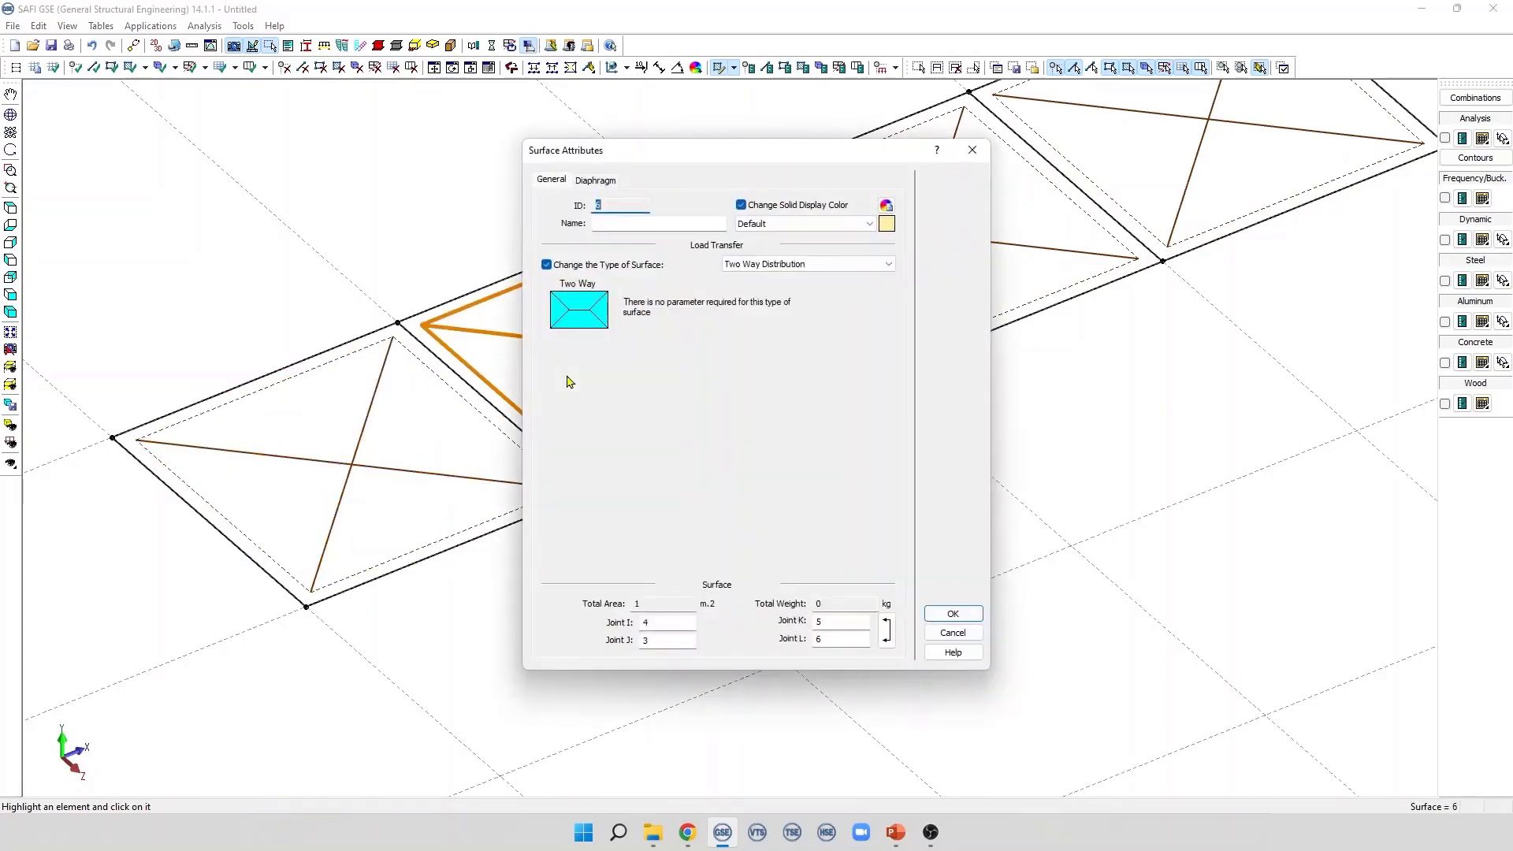
pyautogui.moveTo(692, 163); pyautogui.dragTo(919, 145)
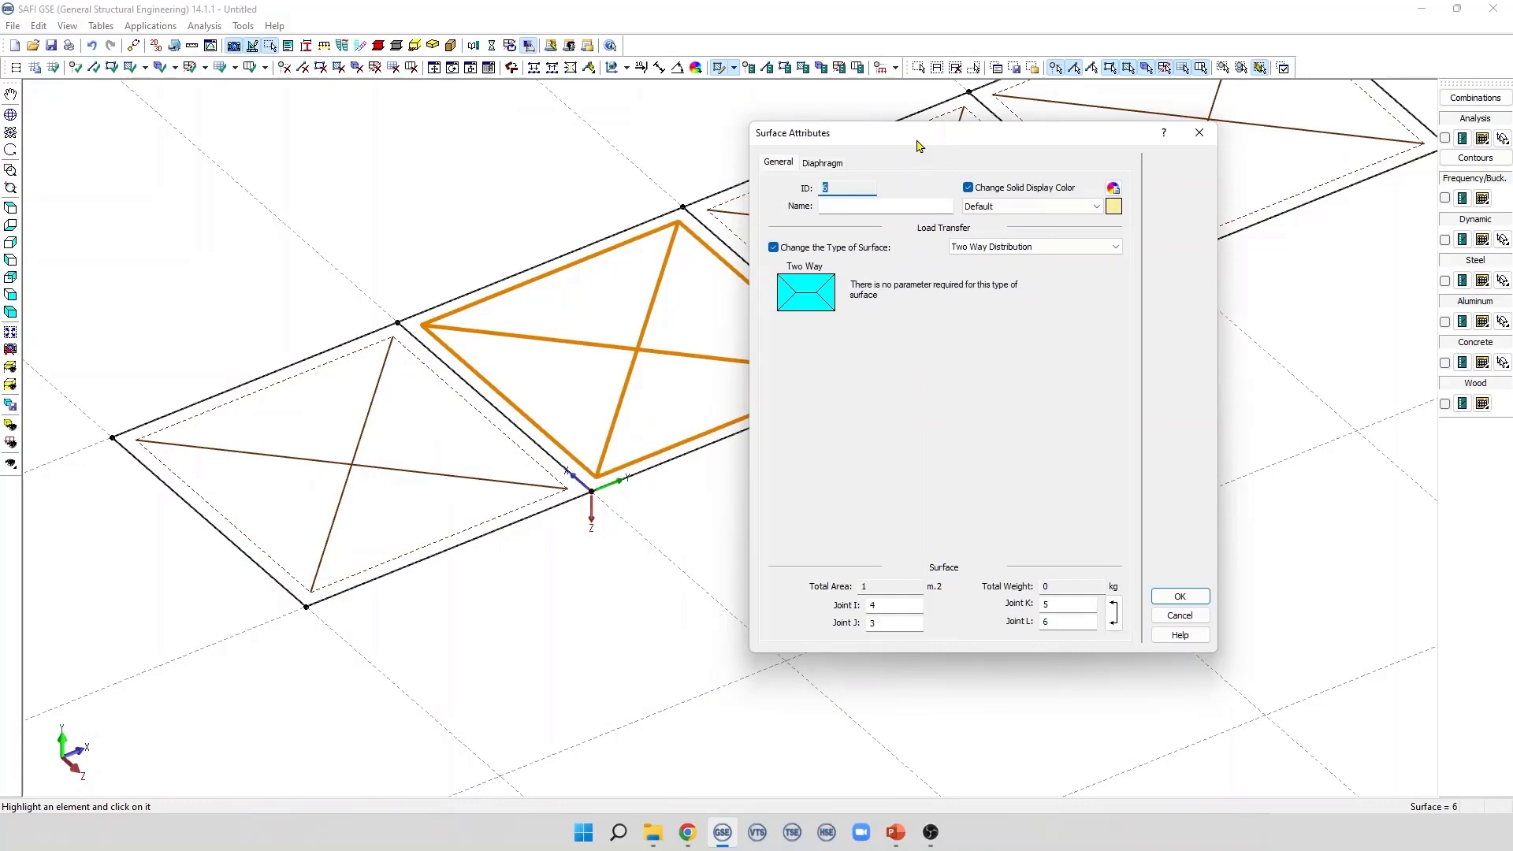
pyautogui.click(1114, 622)
pyautogui.click(1179, 595)
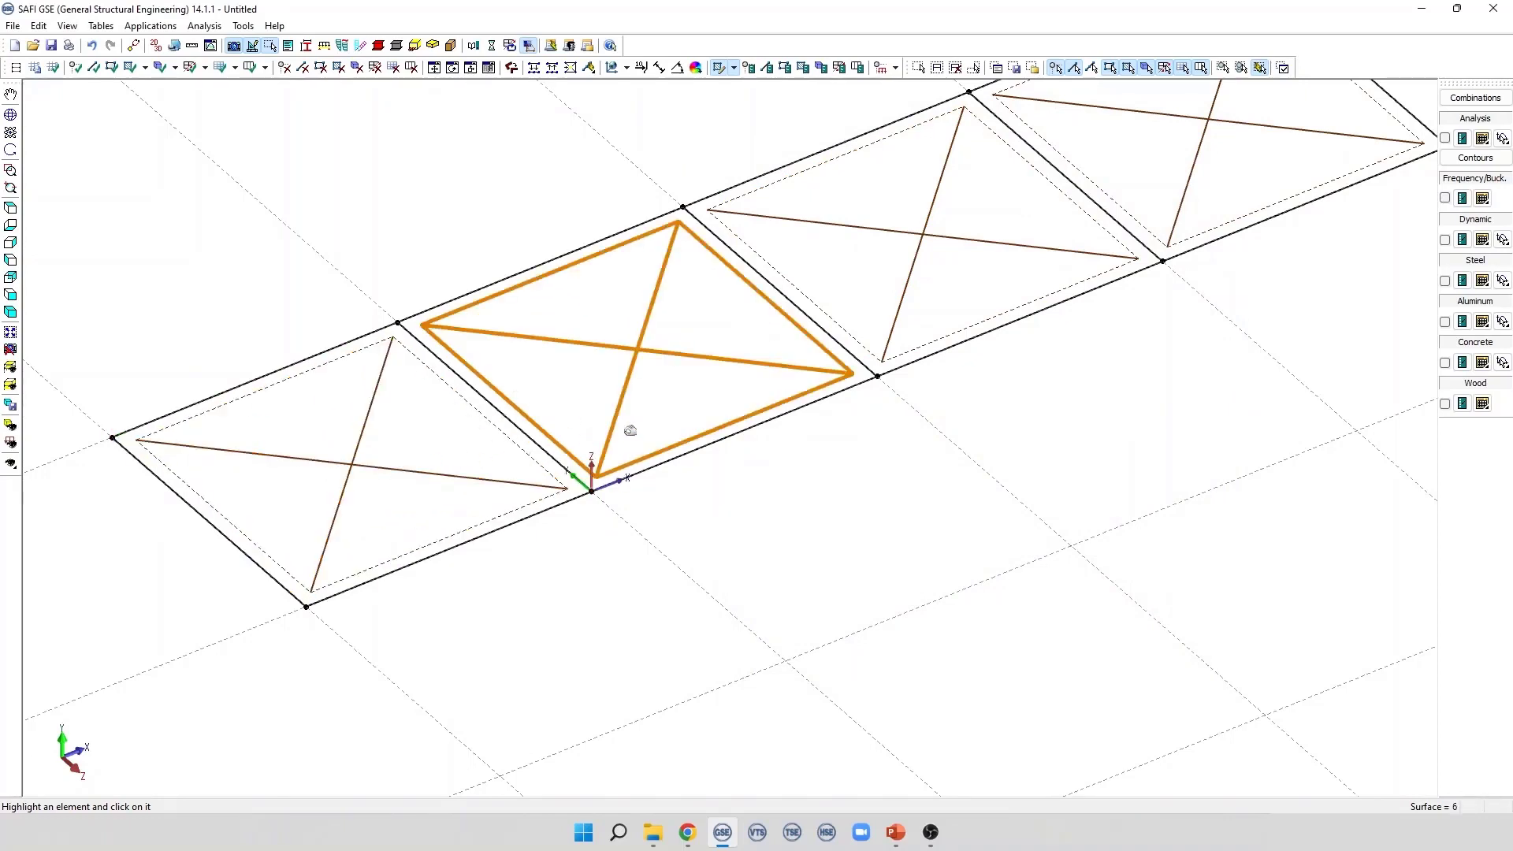
pyautogui.scroll(-2, 659, 427)
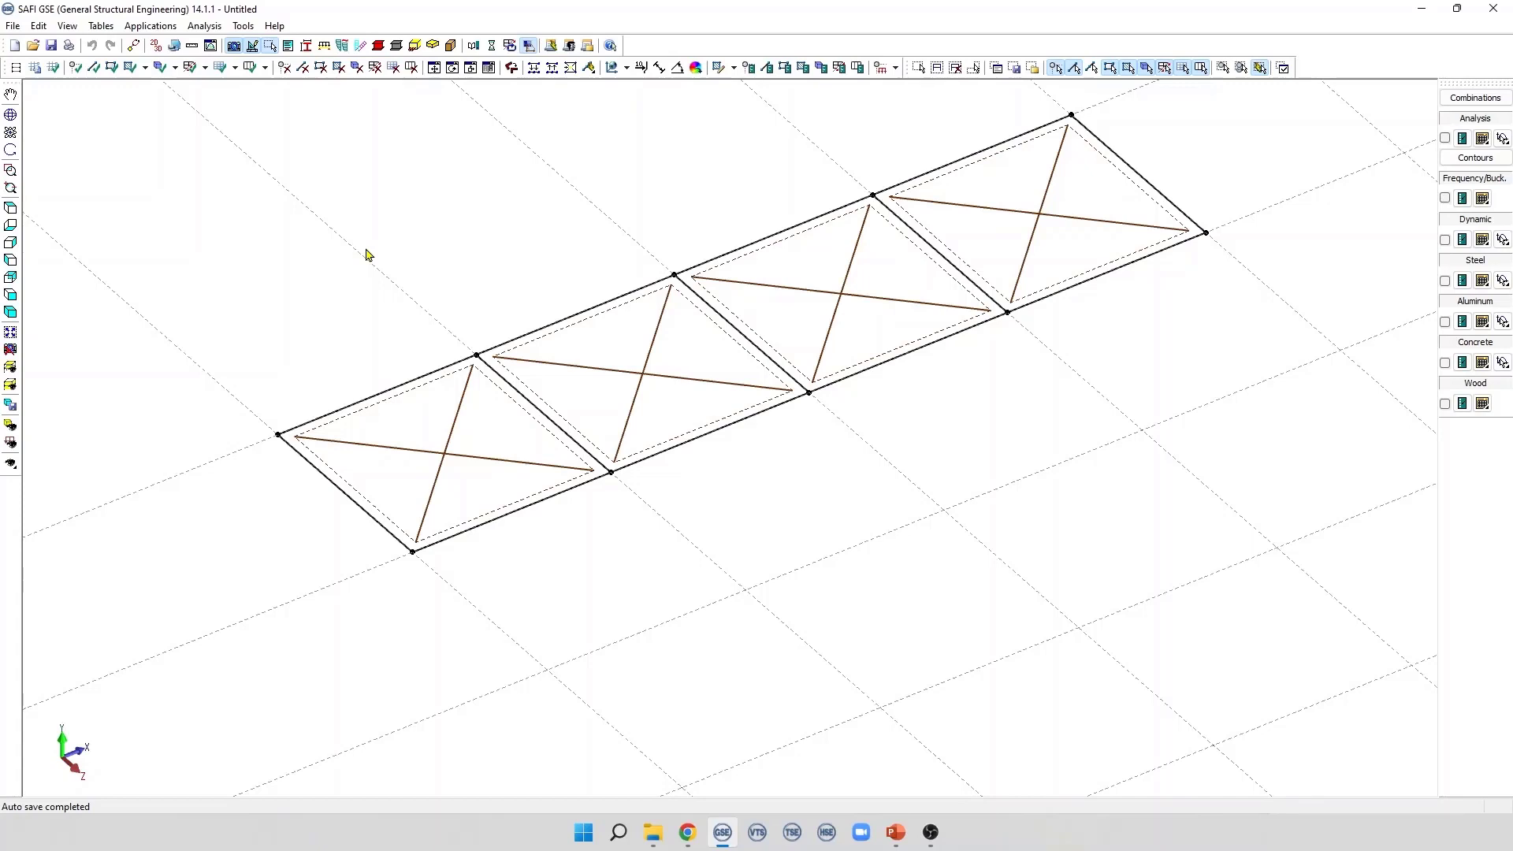
# Select the four bay surfaces, delete them, then box-select the whole frame in top view
pyautogui.hotkey('ctrl', 'a')
pyautogui.click(967, 232)
pyautogui.click(788, 321)
pyautogui.click(528, 455)
pyautogui.click(430, 474)
pyautogui.press('Delete')
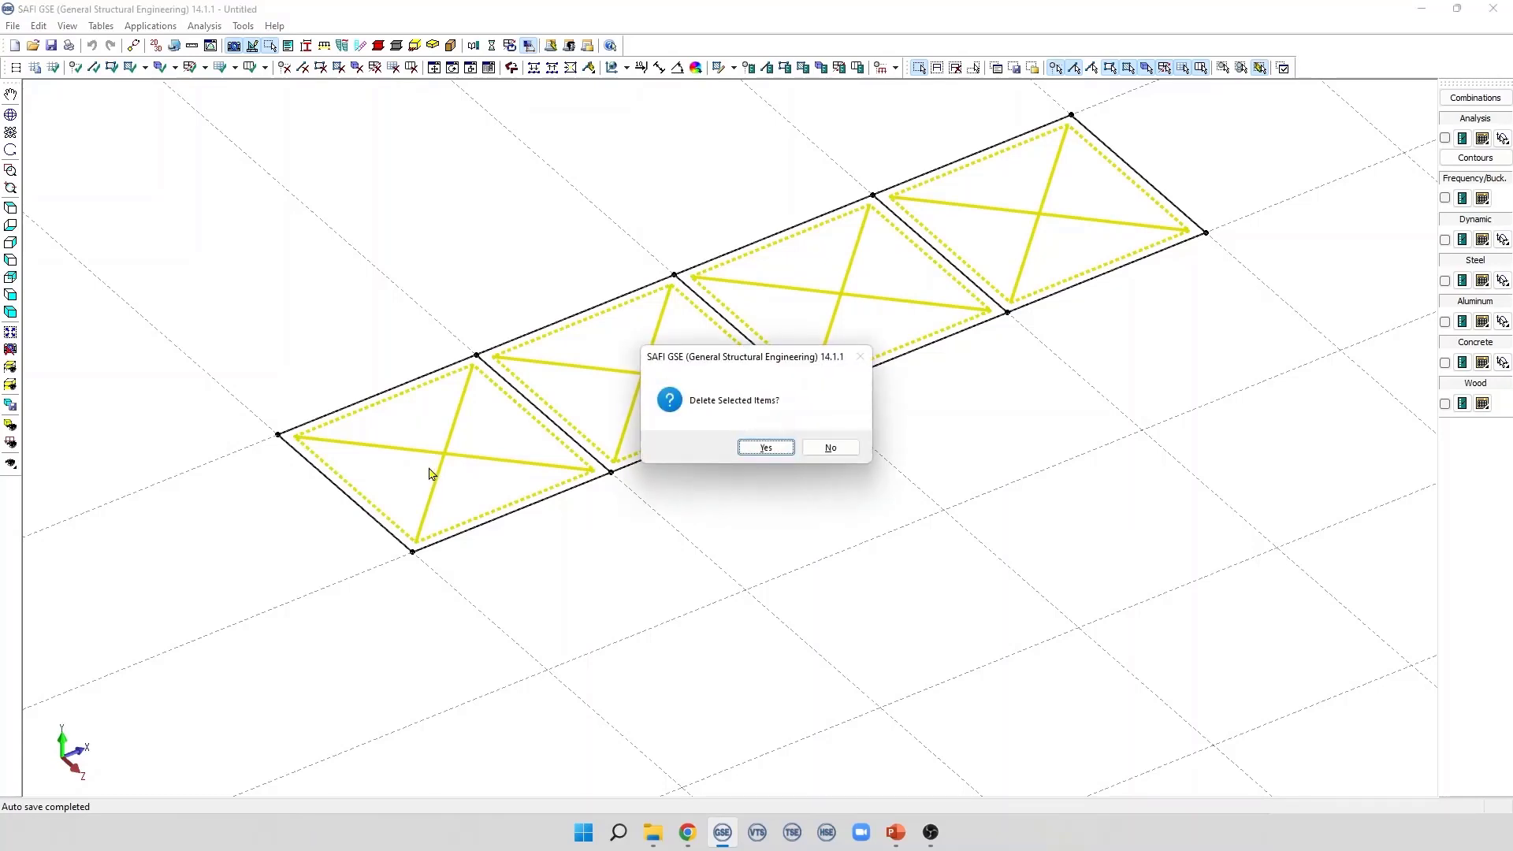
pyautogui.press('Return')
pyautogui.hotkey('ctrl', 't')
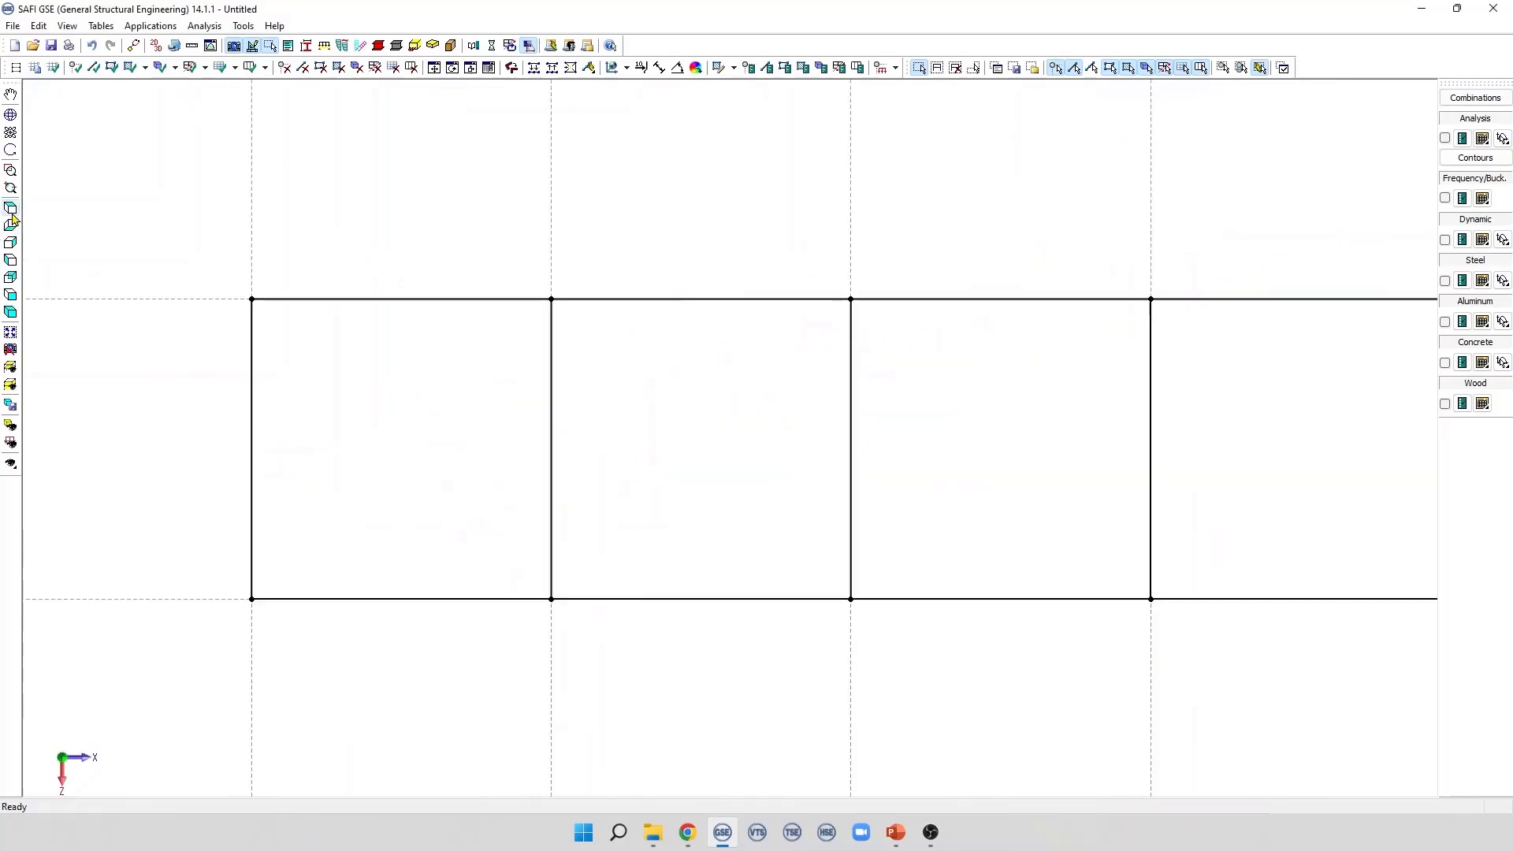
pyautogui.moveTo(211, 224); pyautogui.dragTo(927, 479)
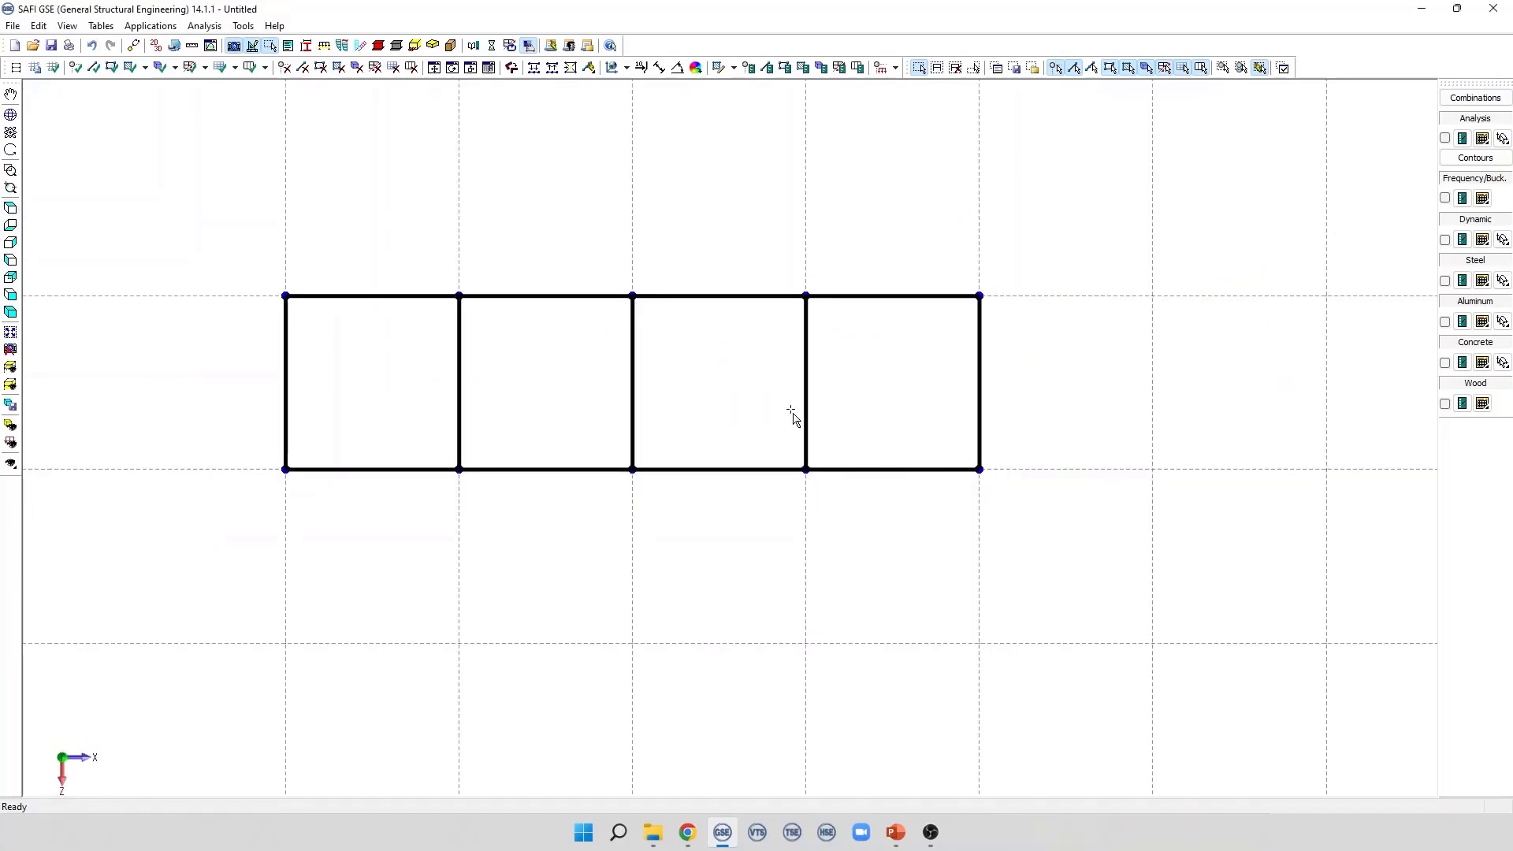
# Run Loading Surface > Generate on the selected frame to fill all four bays
pyautogui.click(145, 69)
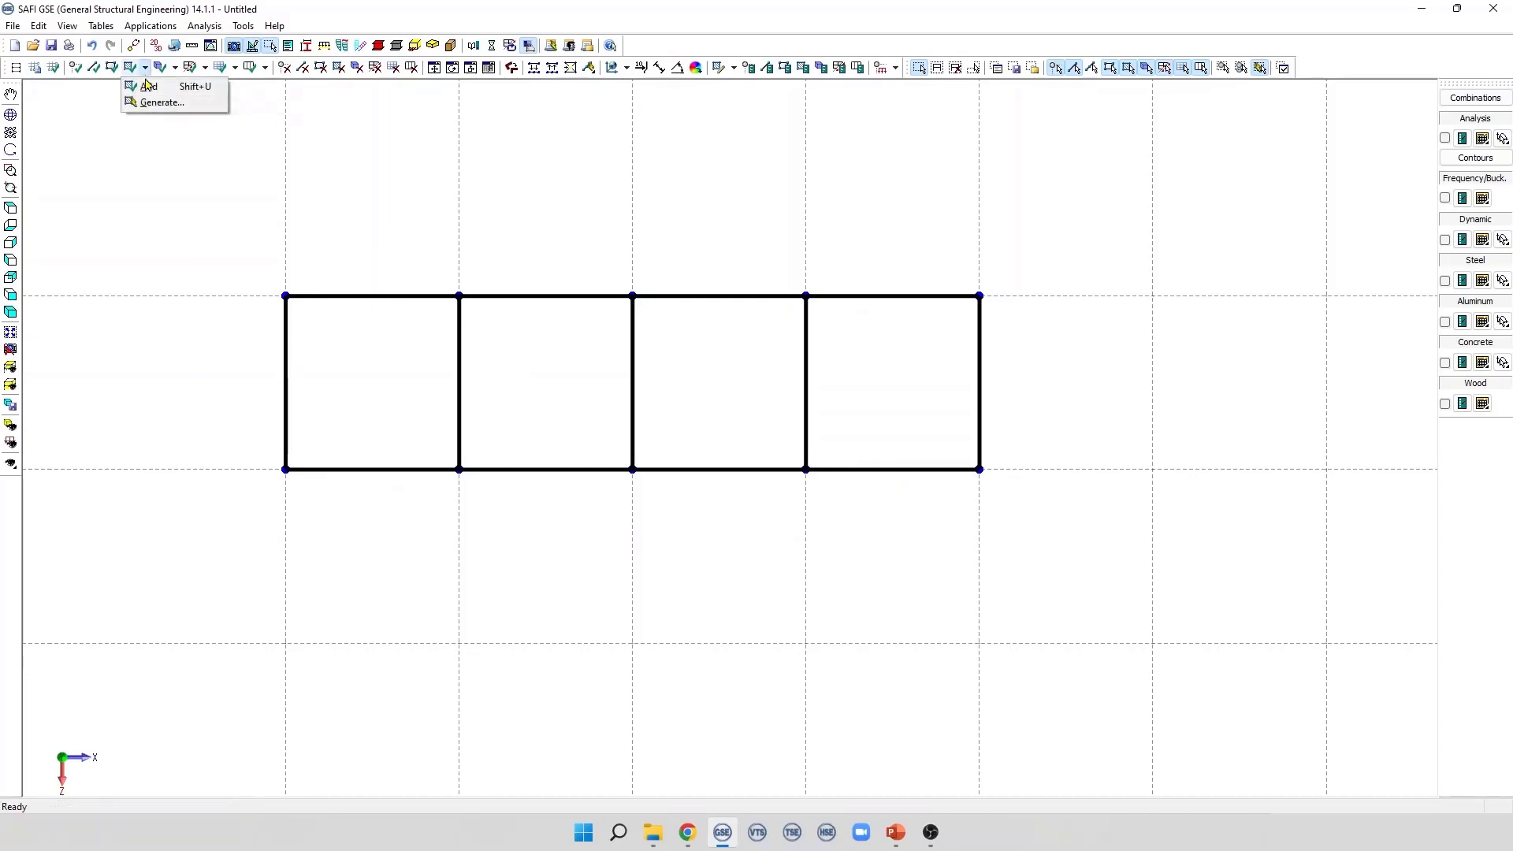
pyautogui.click(153, 104)
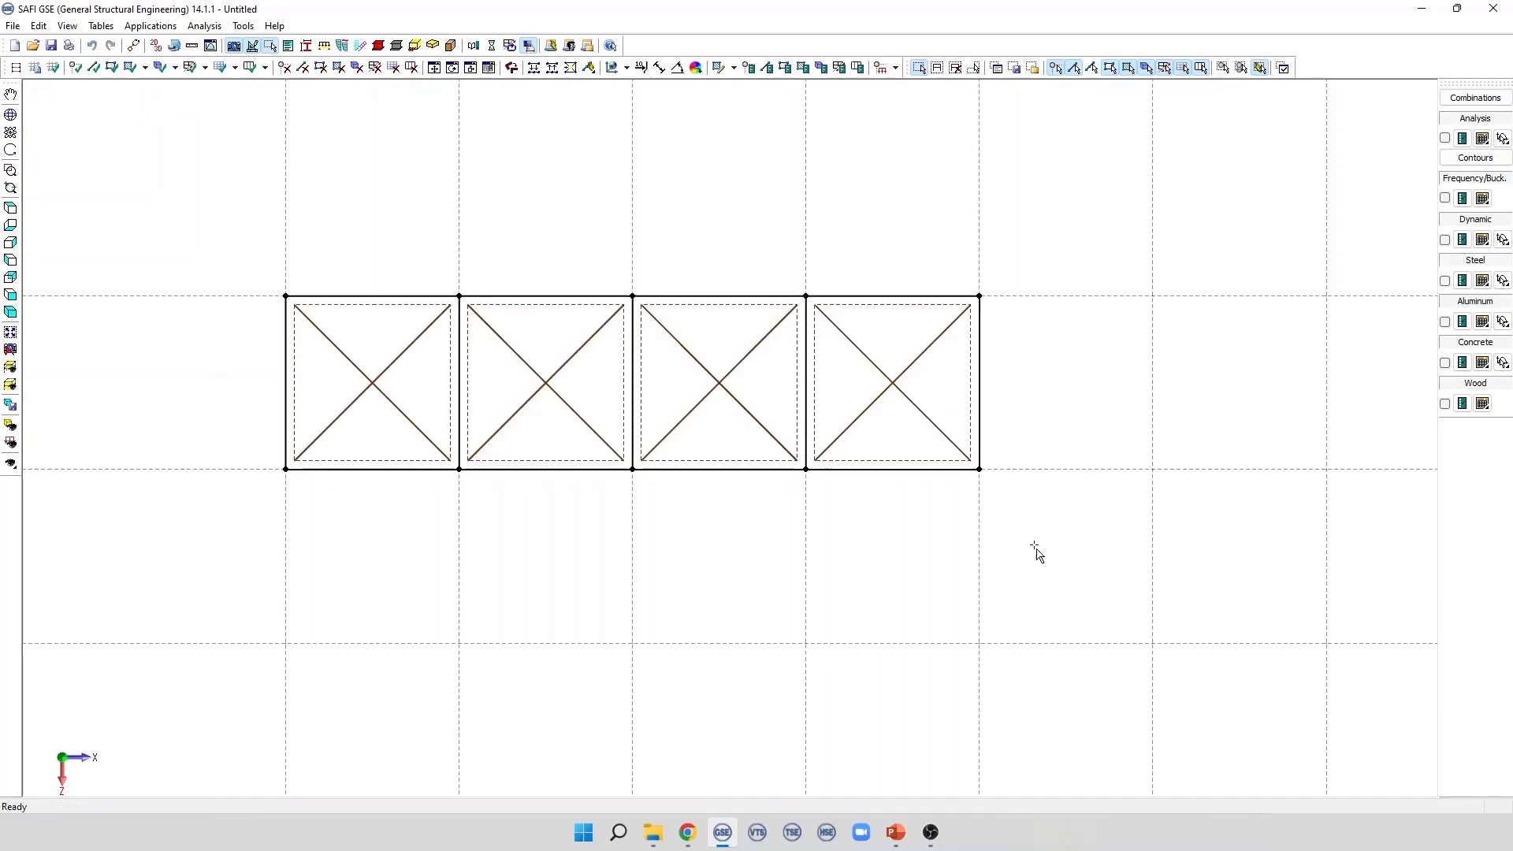